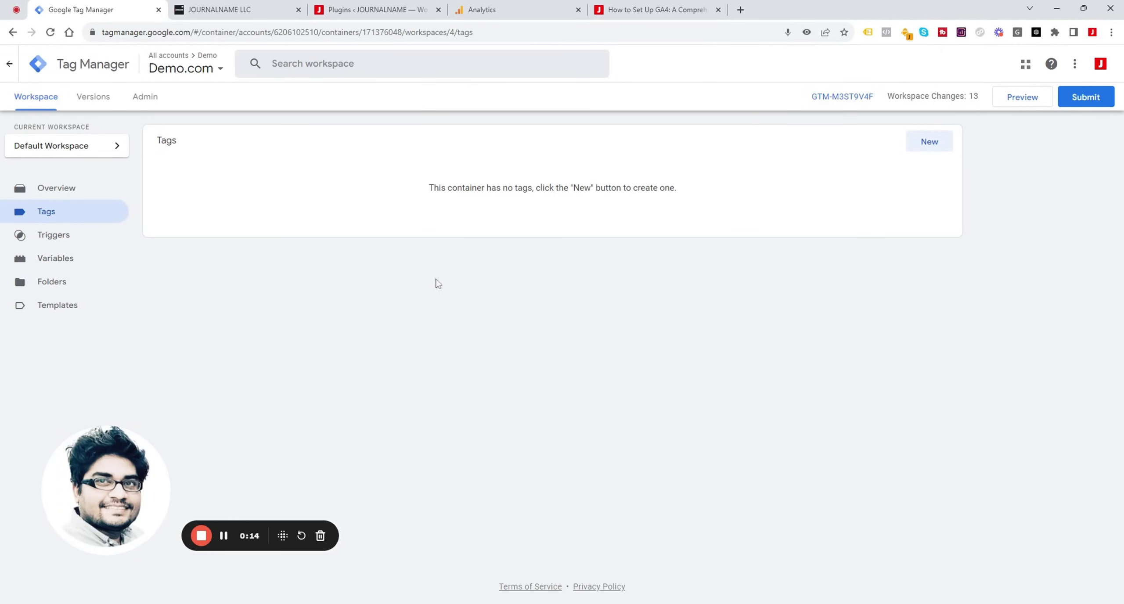
Step: Import GTM-GA4-Ecommerce 201123.json into the existing Default Workspace using Overwrite
left_click_drag(798, 105, 858, 98)
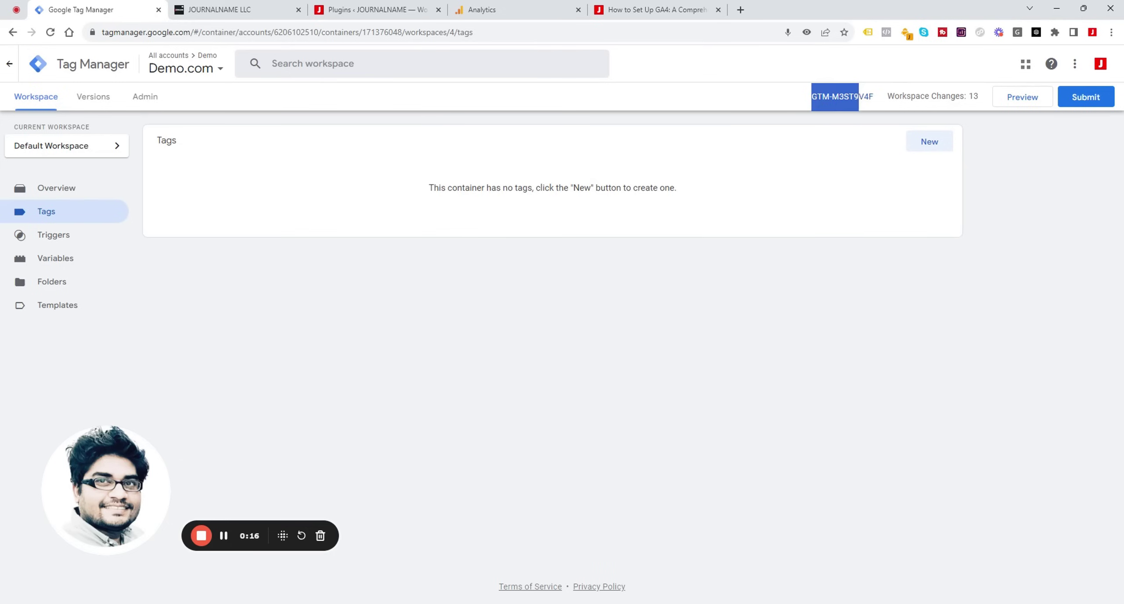
left_click(137, 99)
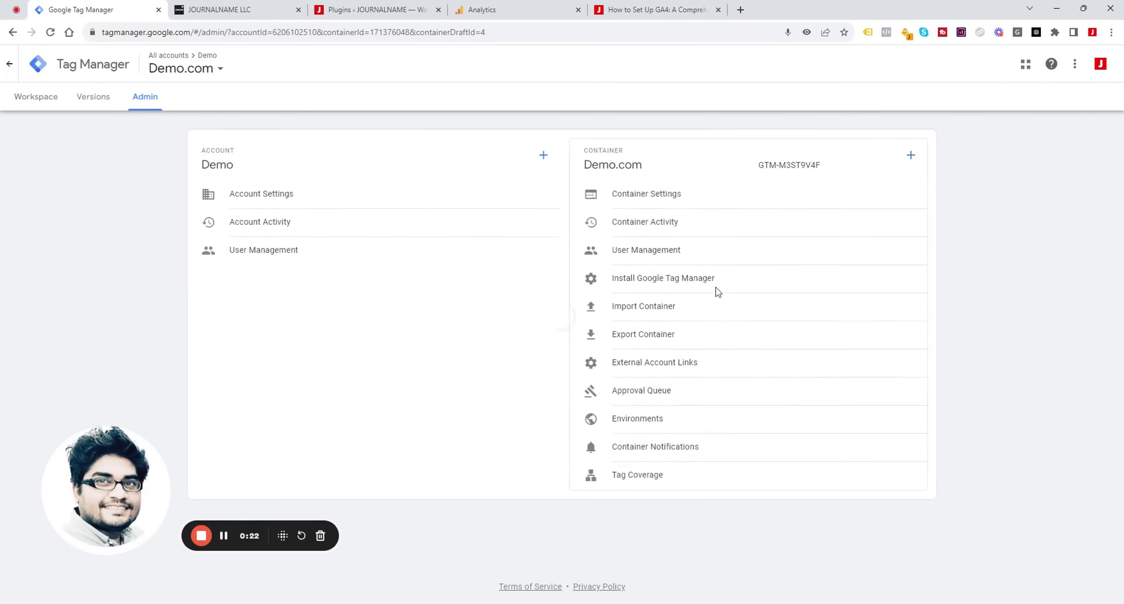
left_click(643, 306)
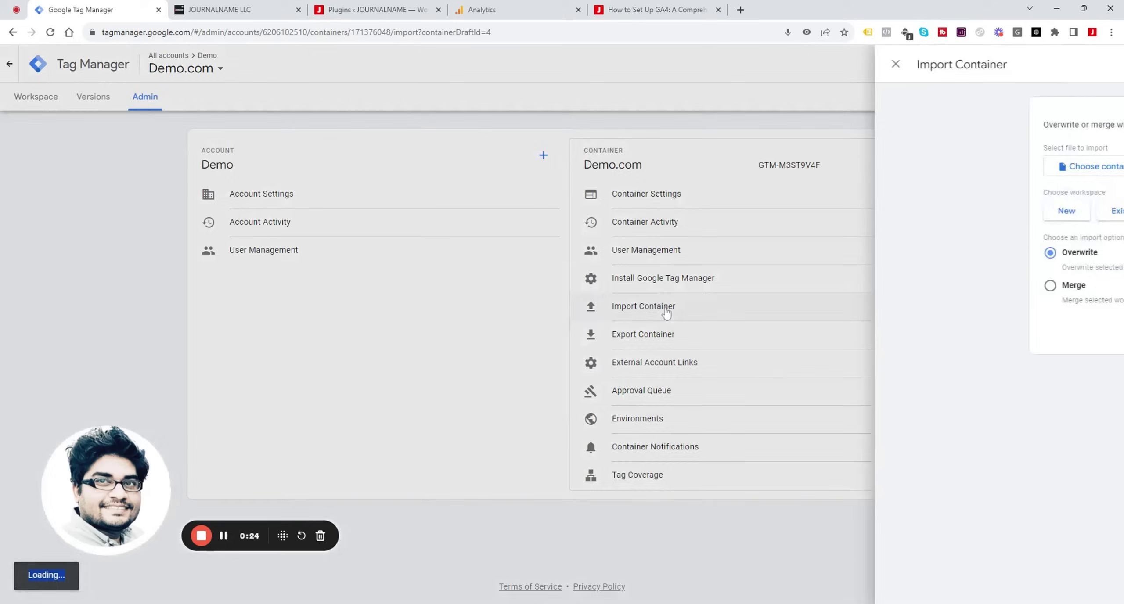
left_click(556, 172)
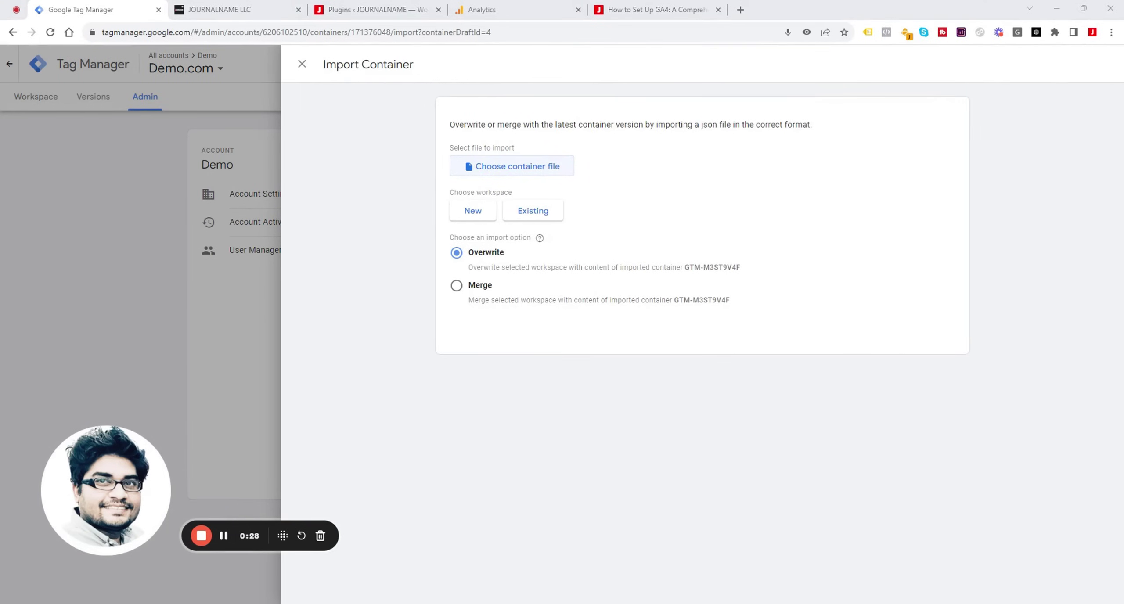
left_click(758, 200)
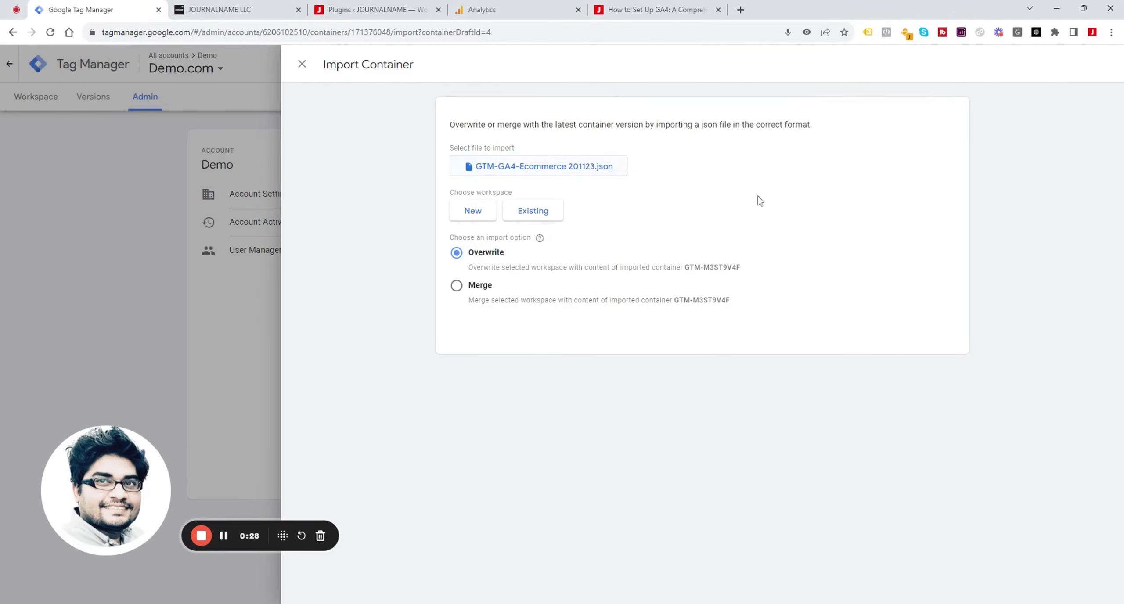
left_click(547, 220)
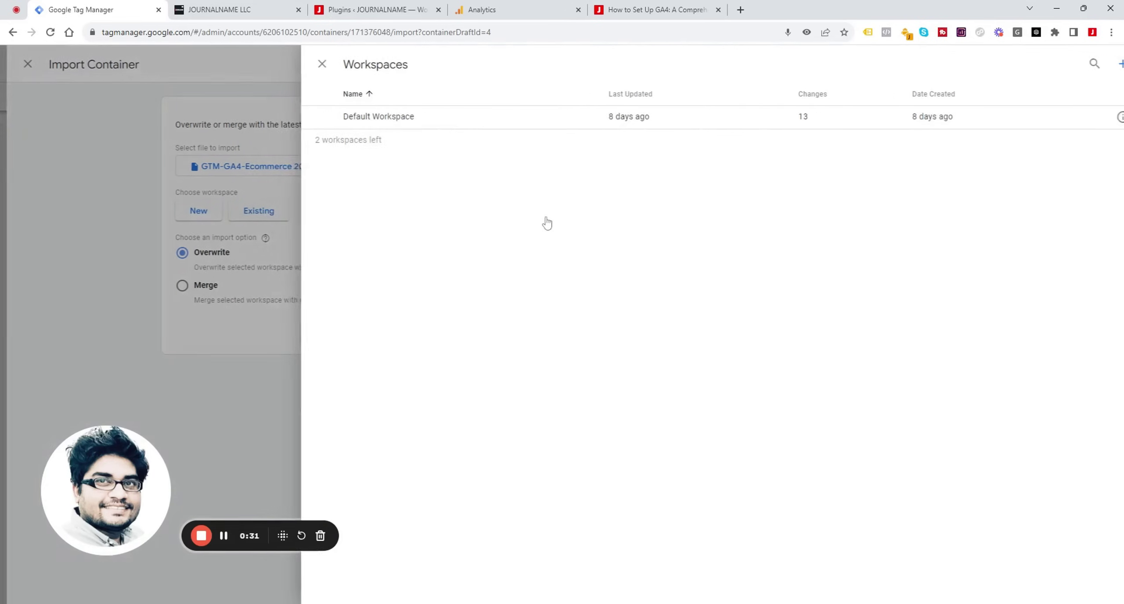
left_click(376, 125)
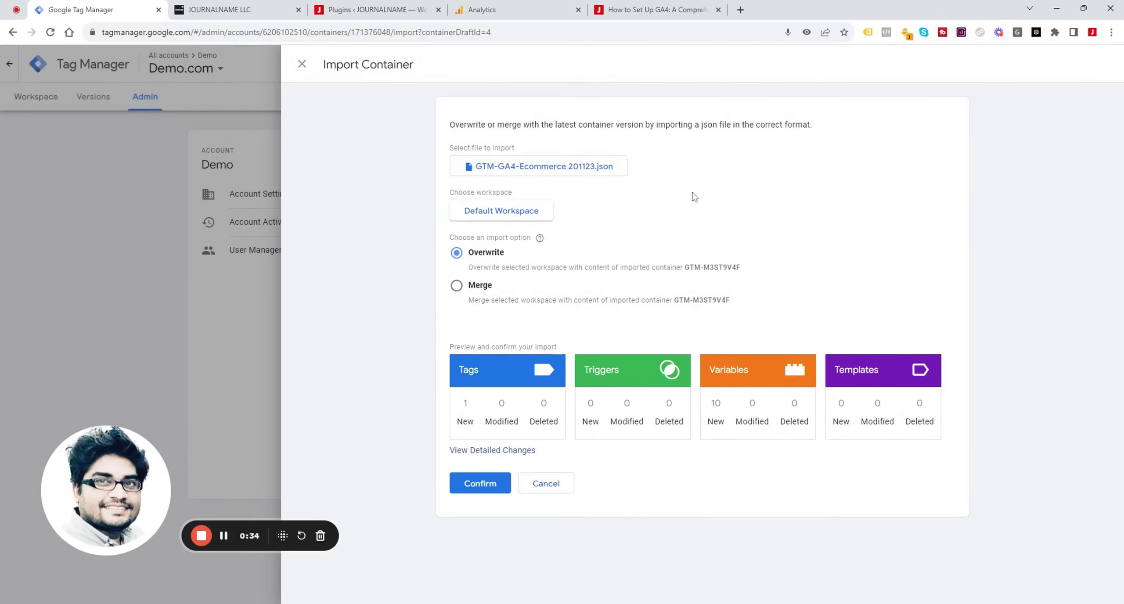
left_click(501, 489)
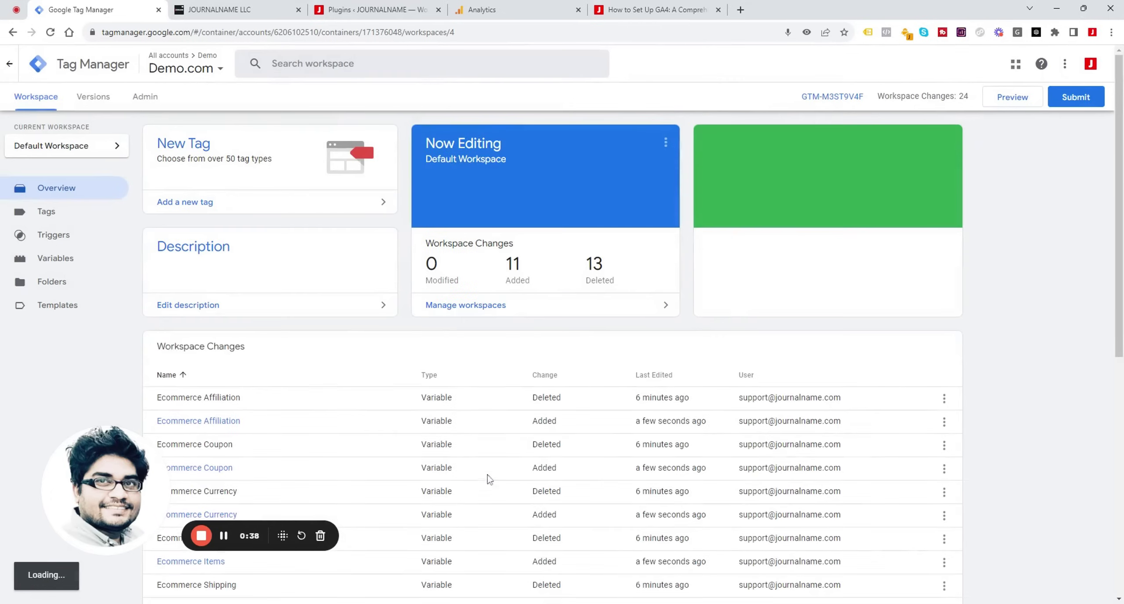
Step: Review the imported variables and tags, then bring up the Analytics web stream details
left_click(38, 260)
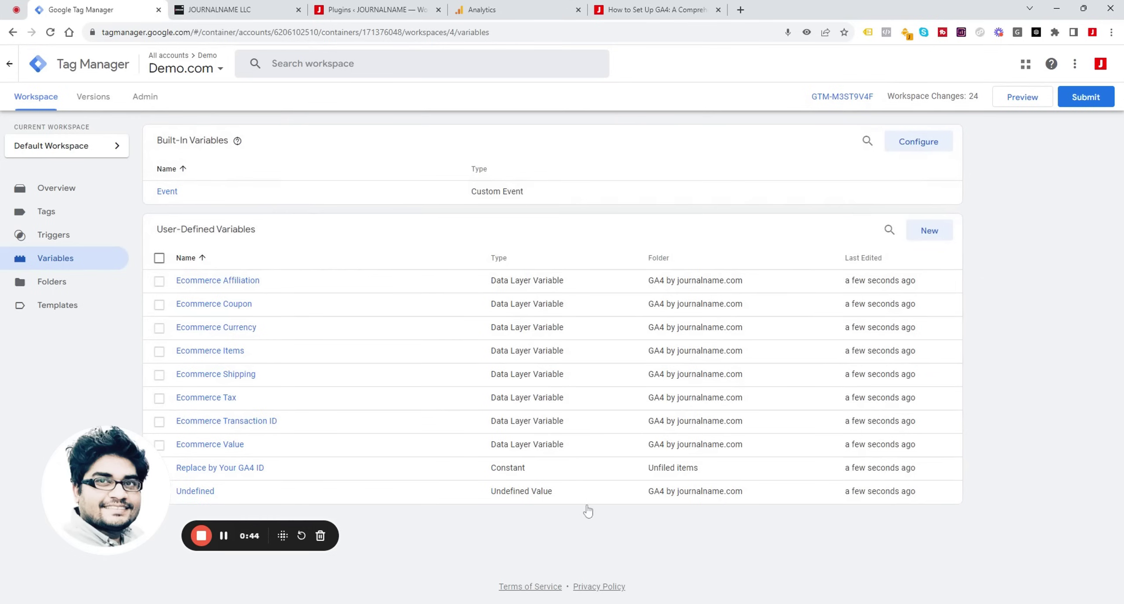
left_click_drag(61, 504, 680, 526)
left_click(46, 211)
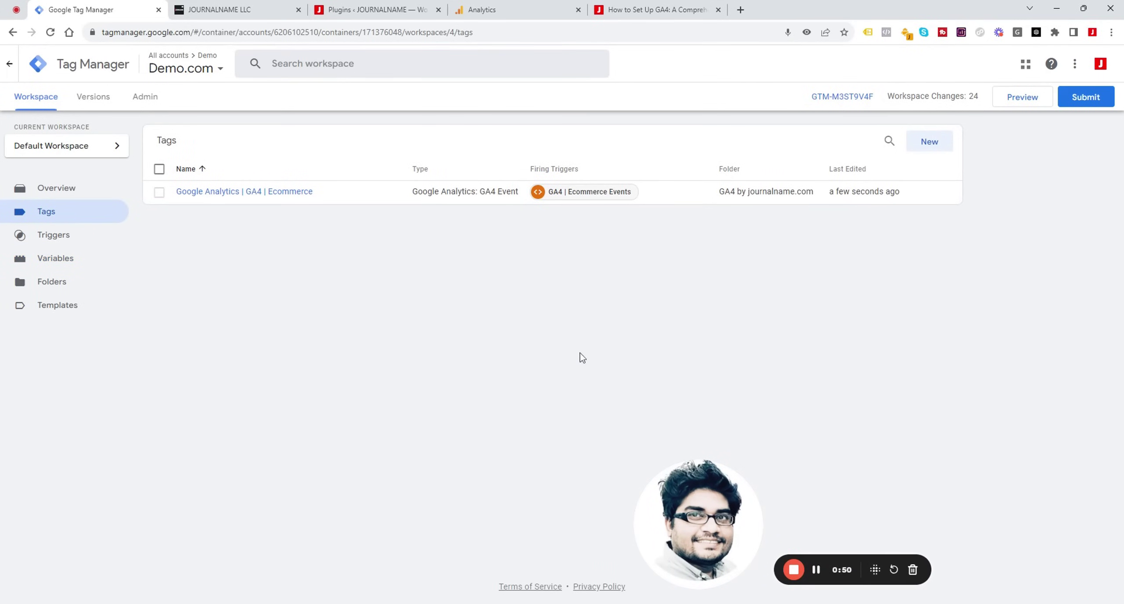
left_click(489, 5)
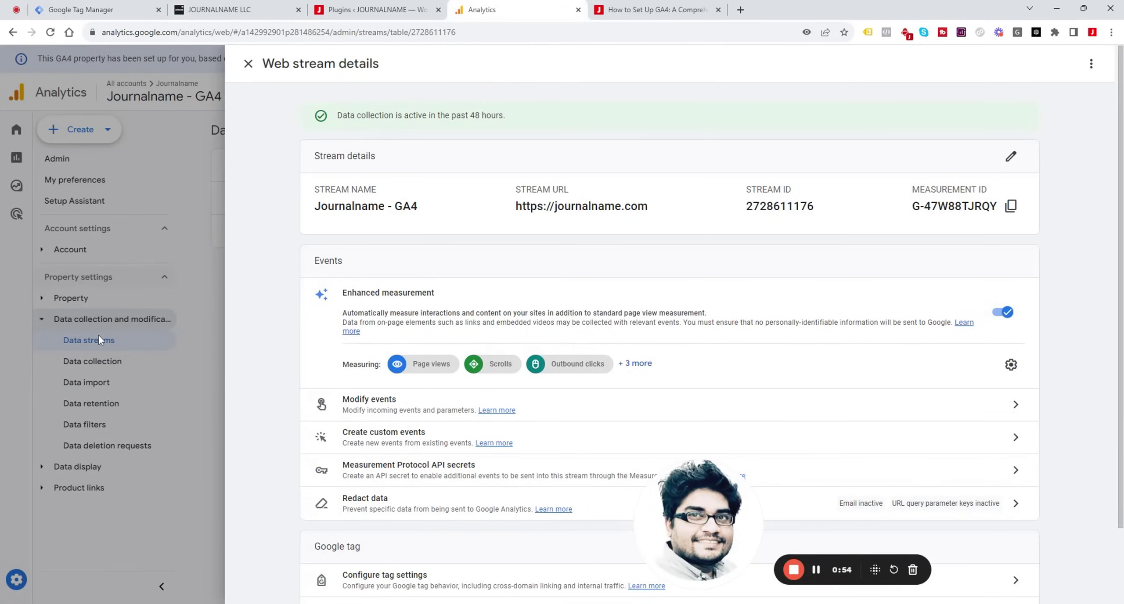
Step: Copy measurement ID G-47W88TJRQY from the Analytics web stream and return to Tag Manager
left_click(1011, 206)
left_click(124, 7)
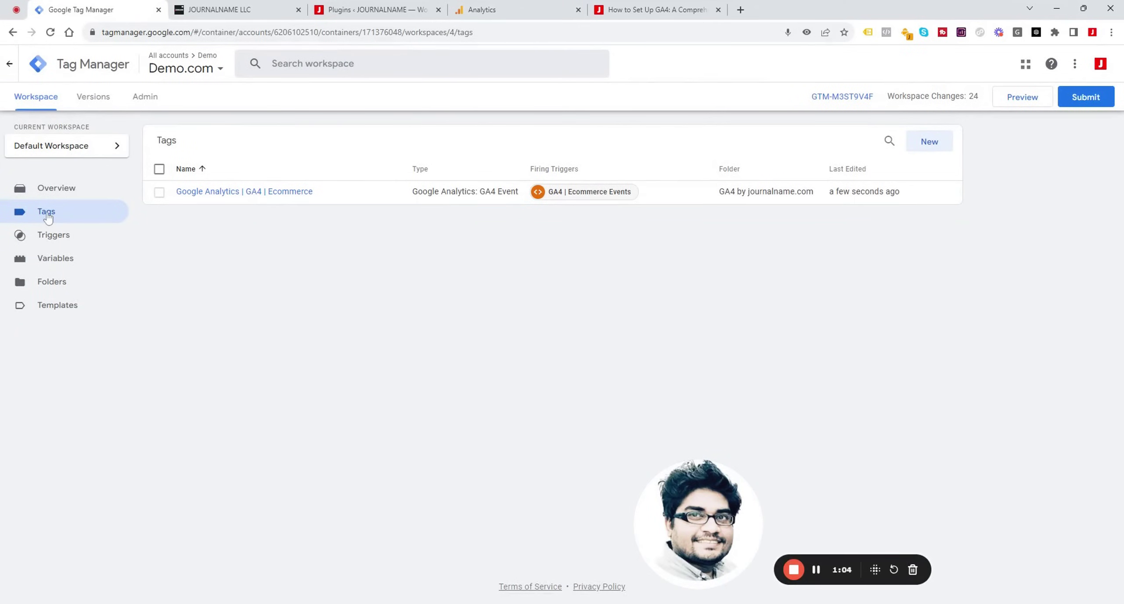
Step: Create a new tag of type Google Tag
left_click(944, 140)
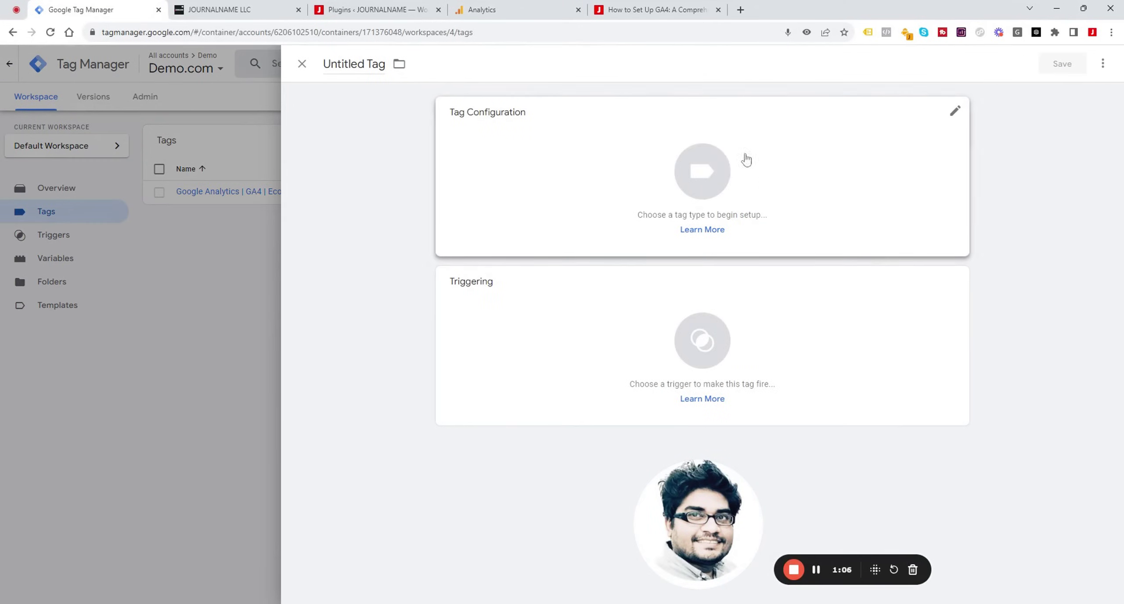
left_click(647, 164)
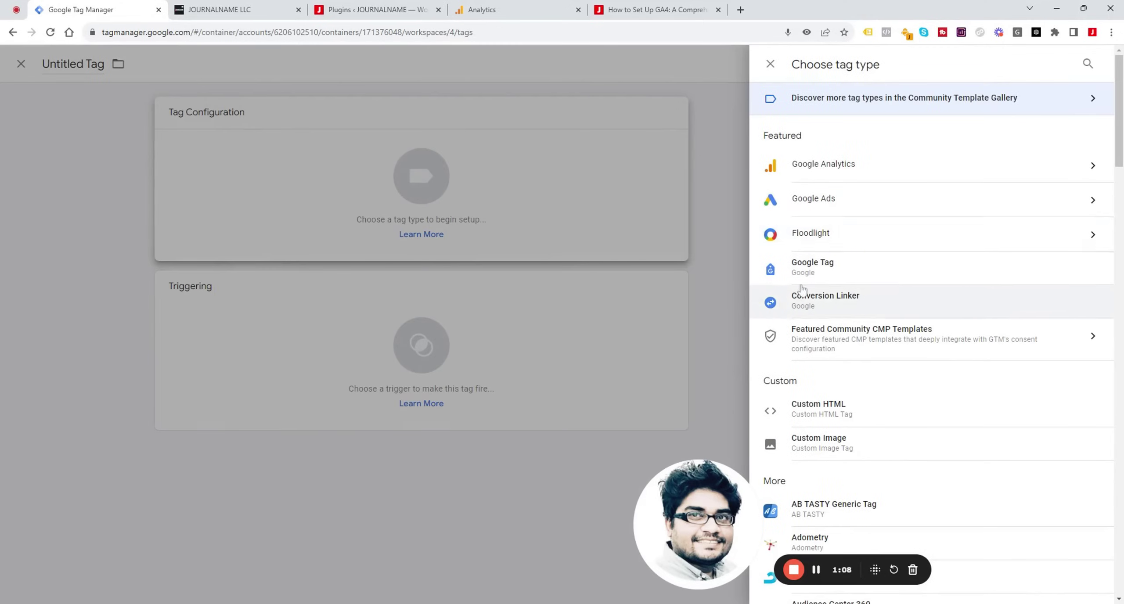
left_click(881, 268)
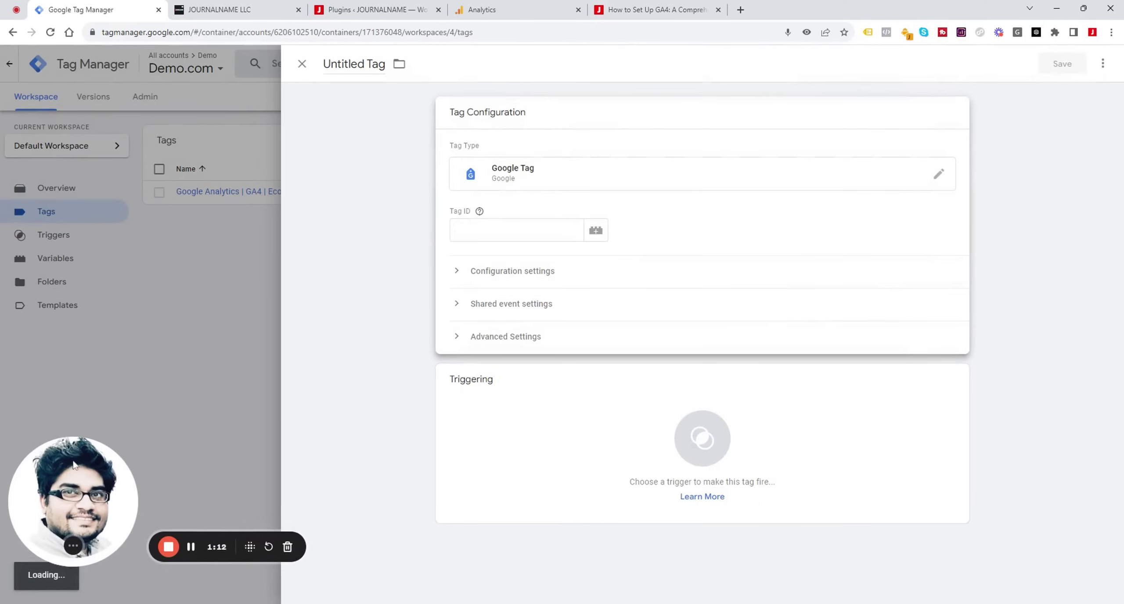
left_click_drag(74, 465, 70, 395)
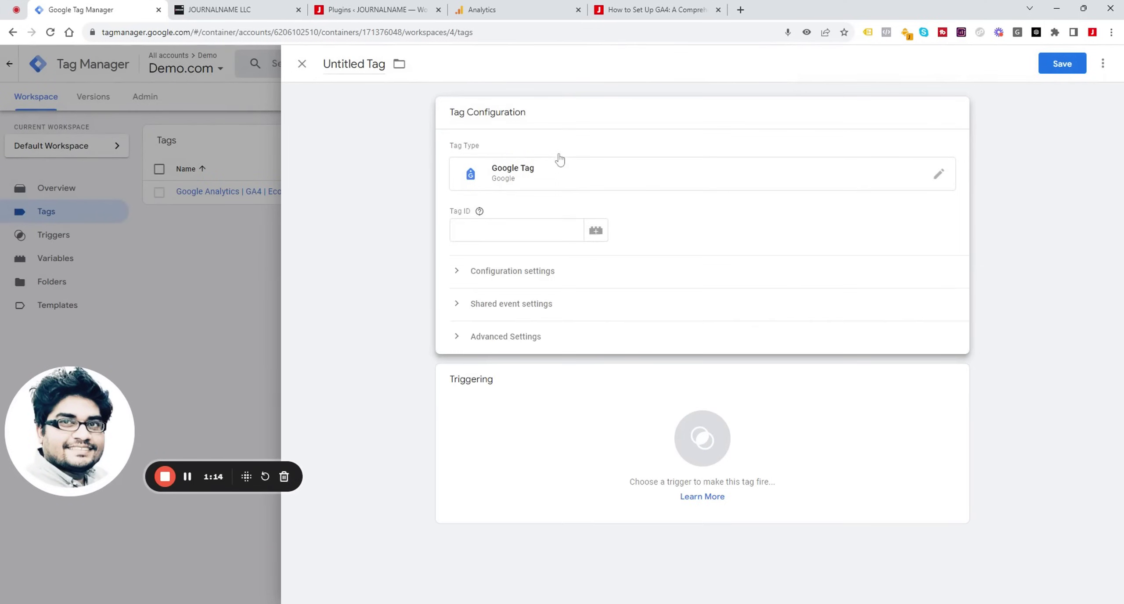
Step: Start a new Constant variable to supply the tag's Tag ID
left_click(595, 231)
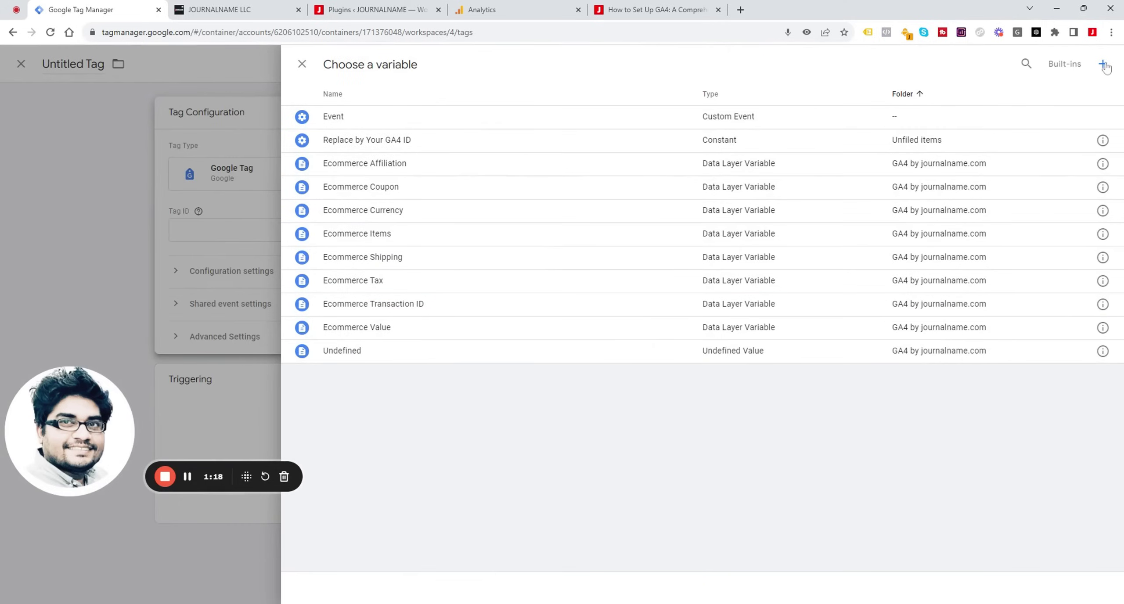
left_click(1103, 64)
left_click(637, 175)
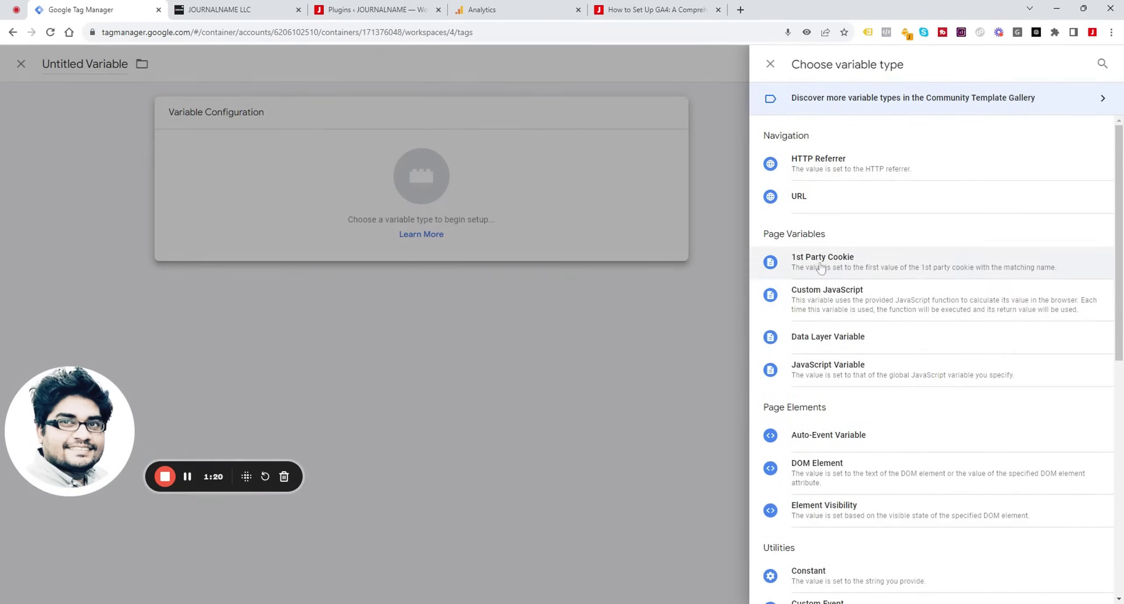
scroll(907, 227, "down", 1)
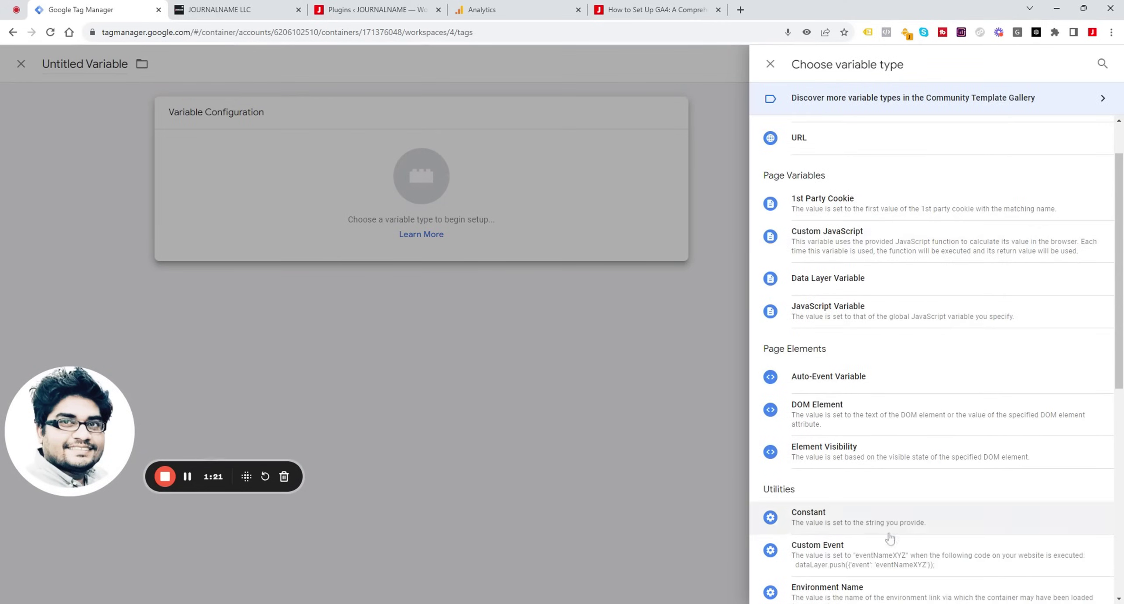
left_click(858, 524)
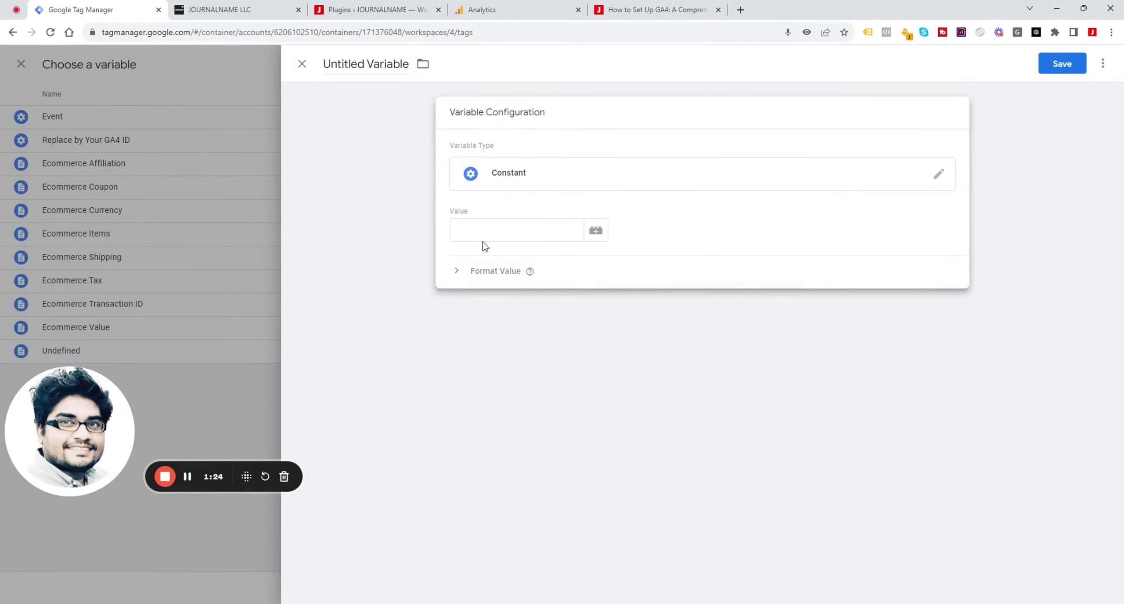
Step: Save Constant variable 'GA4- G-47W88TJRQY' with value G-47W88TJRQY as the Tag ID
left_click(484, 232)
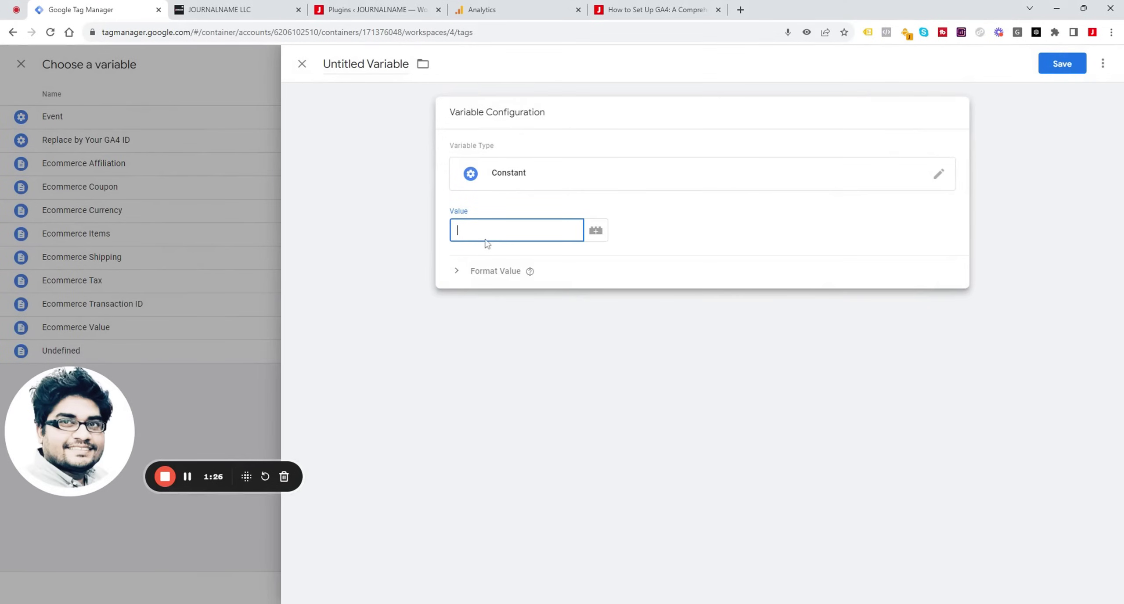
key("ctrl+v")
left_click(346, 68)
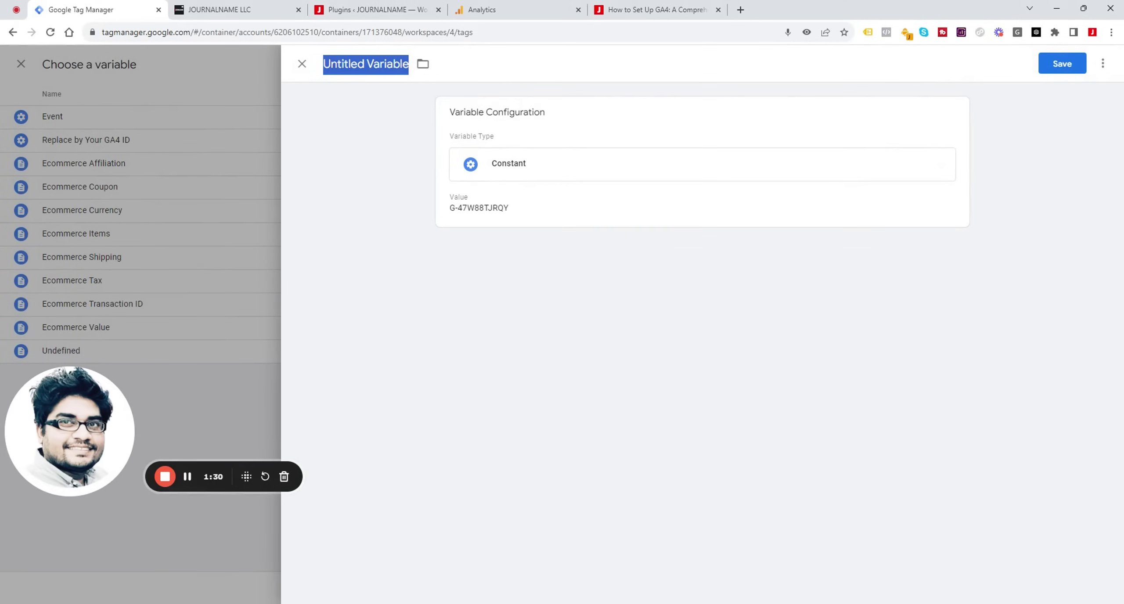
type("GA4-")
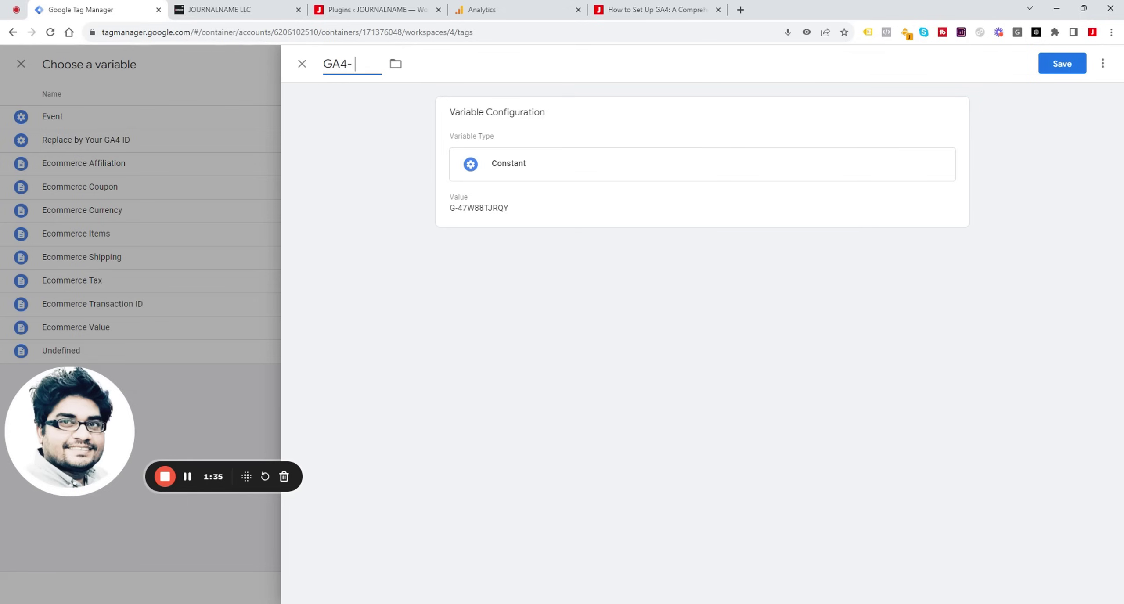
key("ctrl+v")
key("Home")
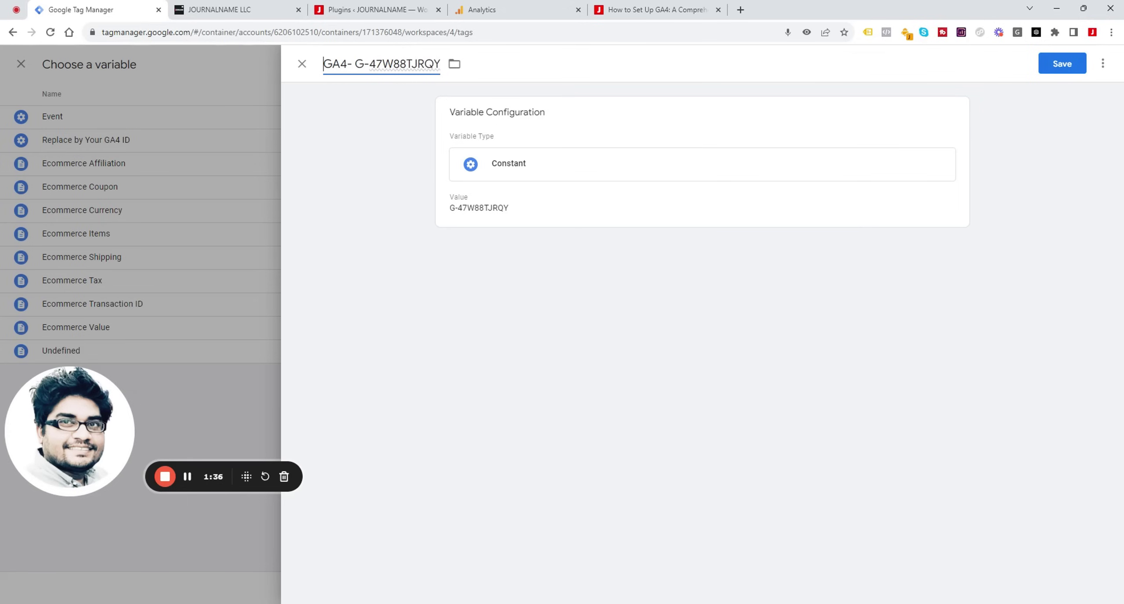
left_click(1071, 68)
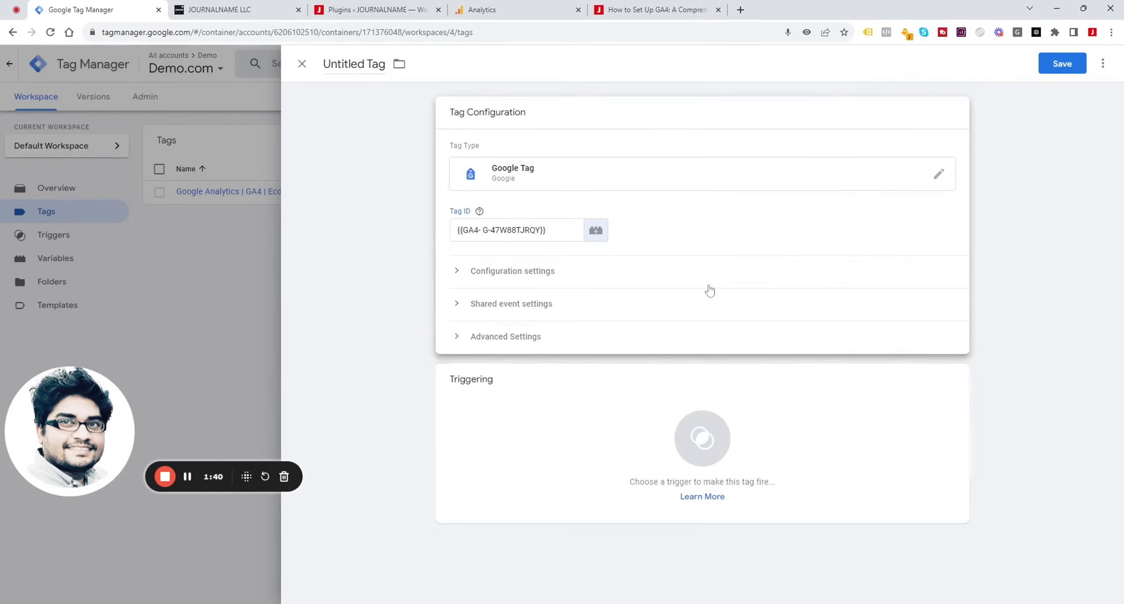
Step: Fire the Google Tag on Initialization - All Pages, name it 'GA4- G-47W88TJRQY', and save
left_click(580, 392)
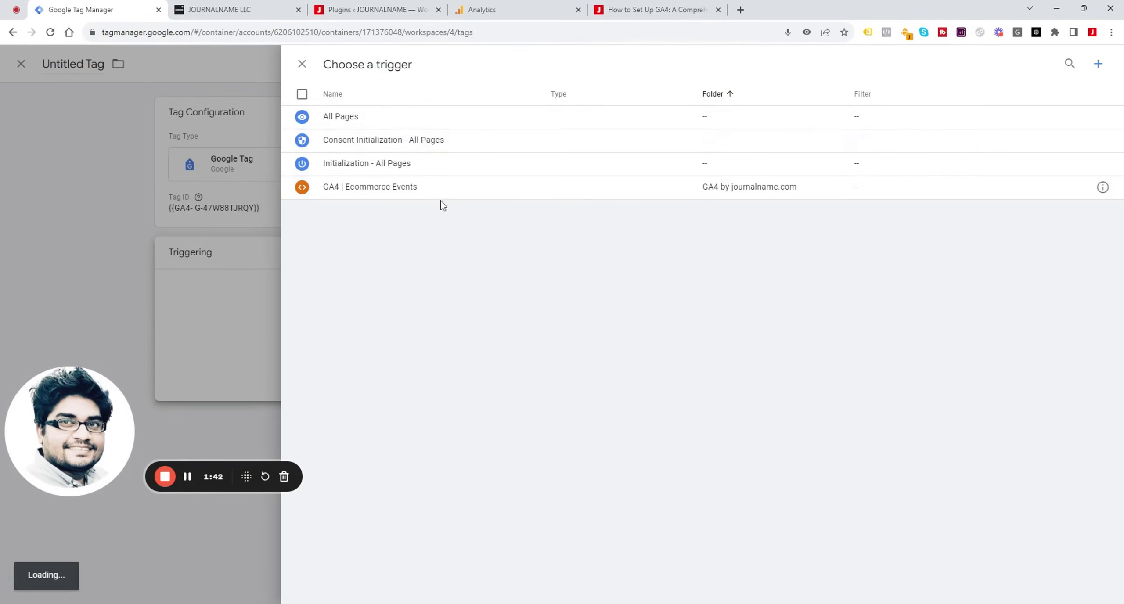
left_click(367, 171)
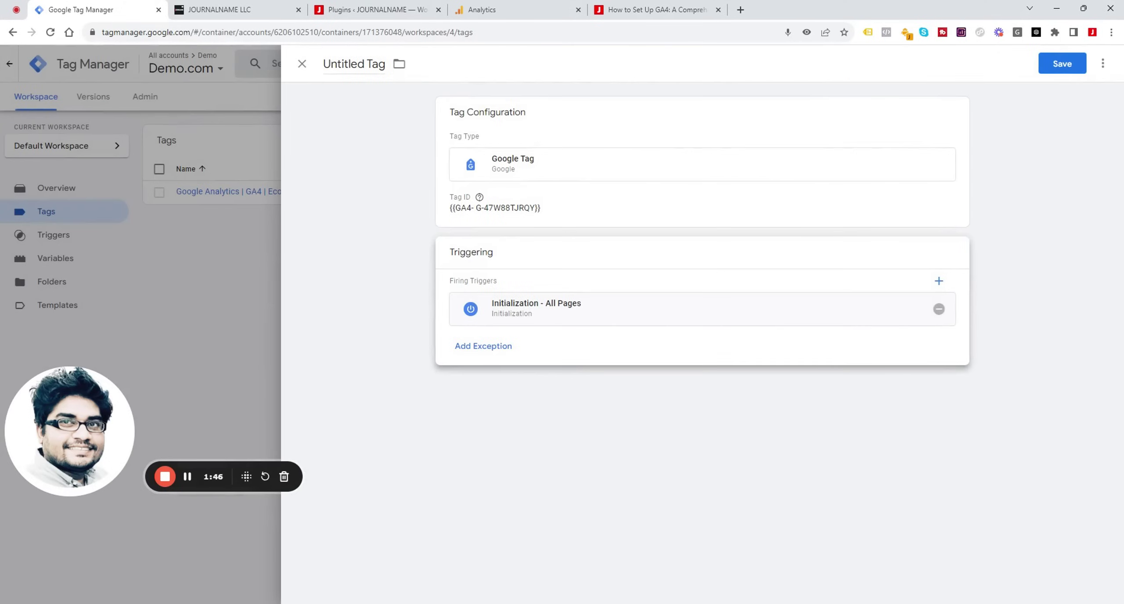
left_click(353, 64)
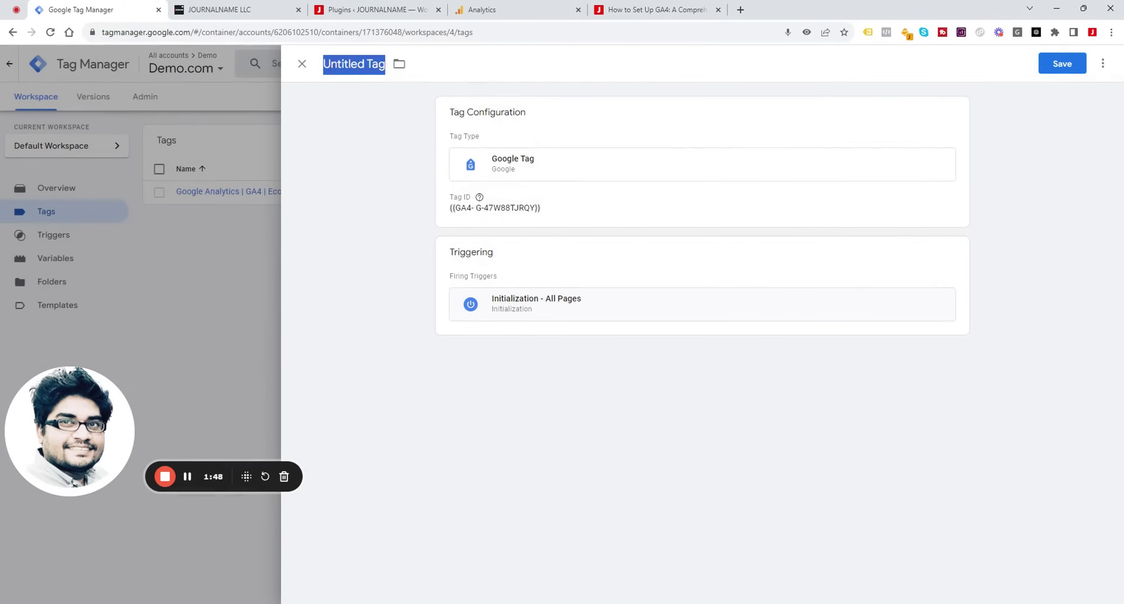
type("Ga7")
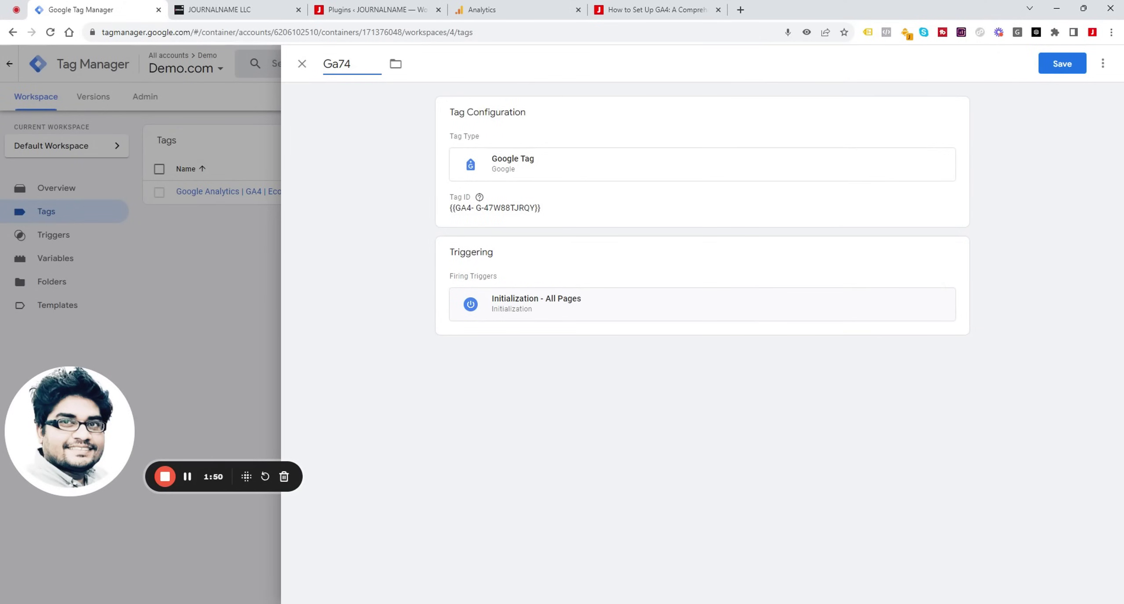
type("4")
key("BackSpace")
key("BackSpace")
type("4-")
type("G-47W88TJRQY")
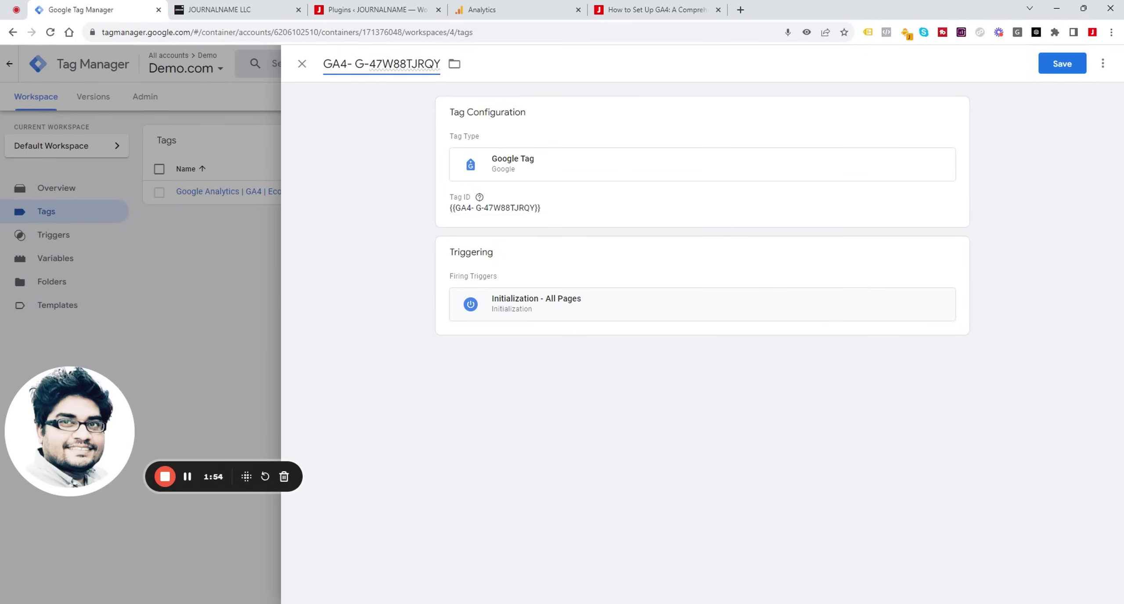
left_click(1068, 67)
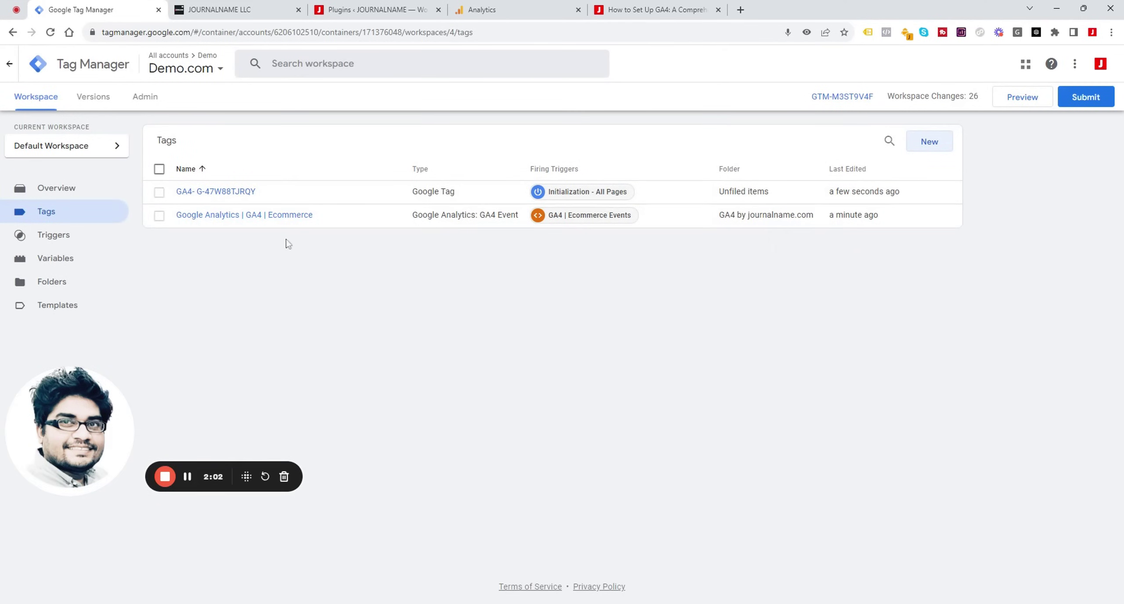
Step: Set the GA4 | Ecommerce tag's Measurement ID to {{GA4- G-47W88TJRQY}} and save it
left_click(258, 215)
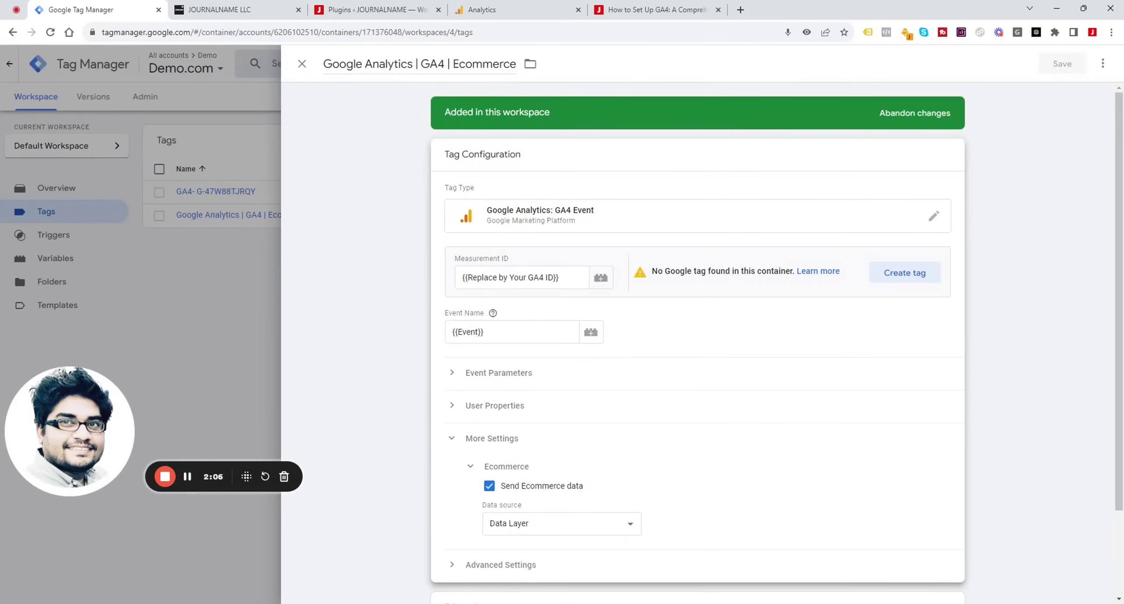
triple_click(549, 277)
key("BackSpace")
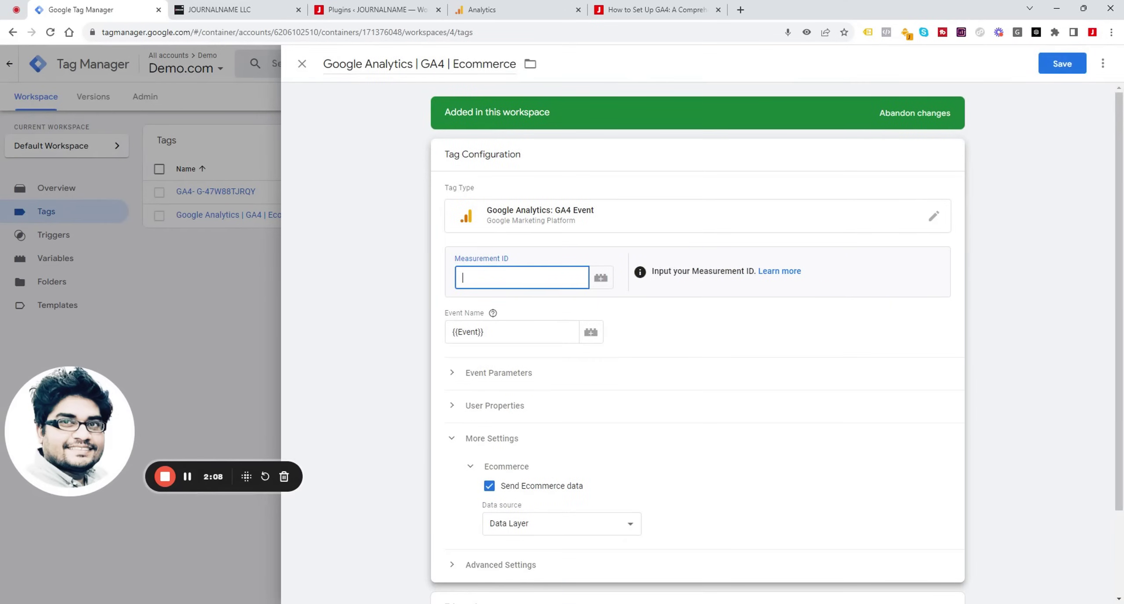
left_click(600, 283)
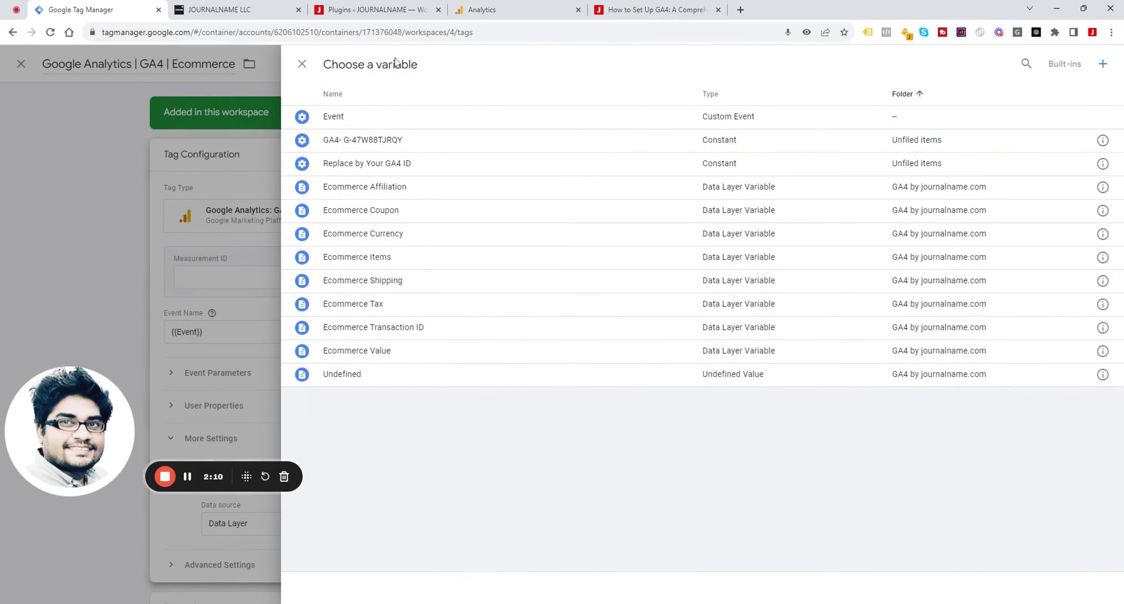
left_click(396, 139)
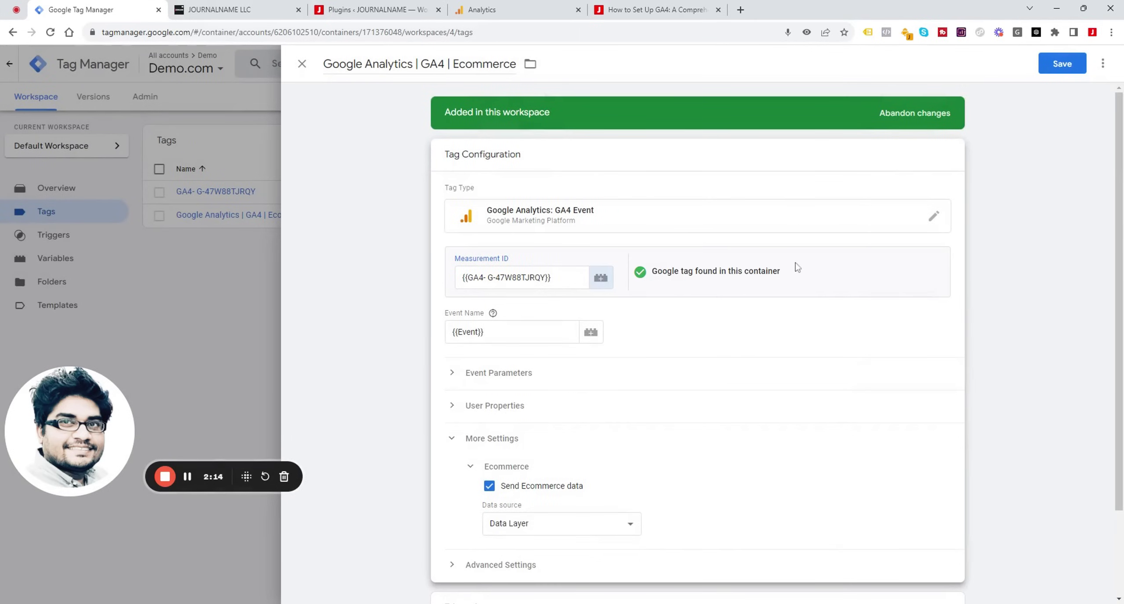
left_click(1070, 62)
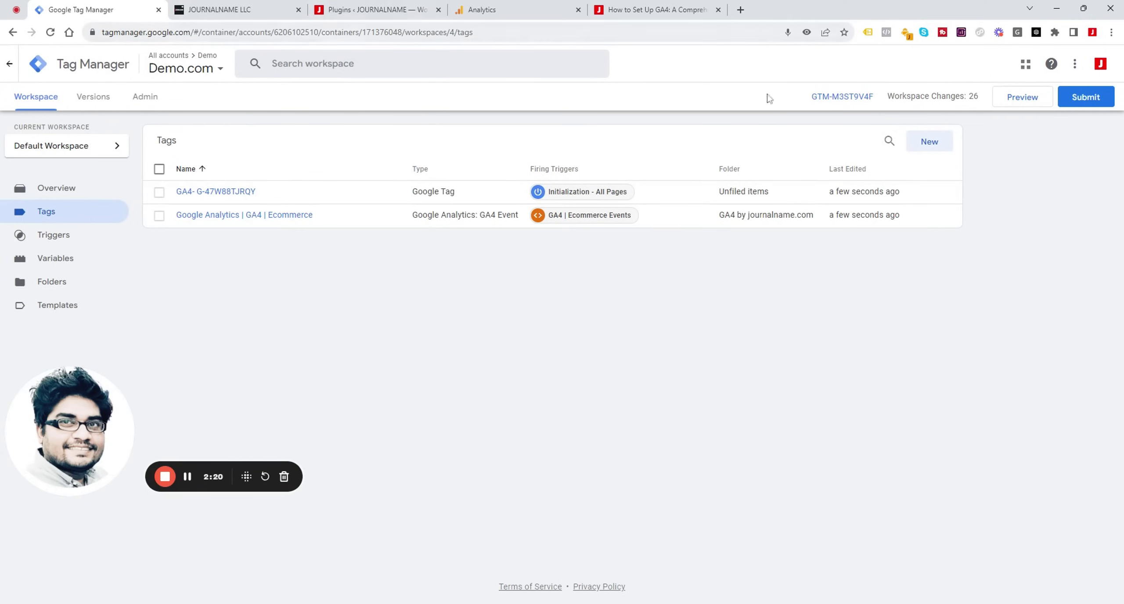
Step: Copy container ID GTM-M3ST9V4F for use in WordPress
left_click_drag(799, 92, 881, 102)
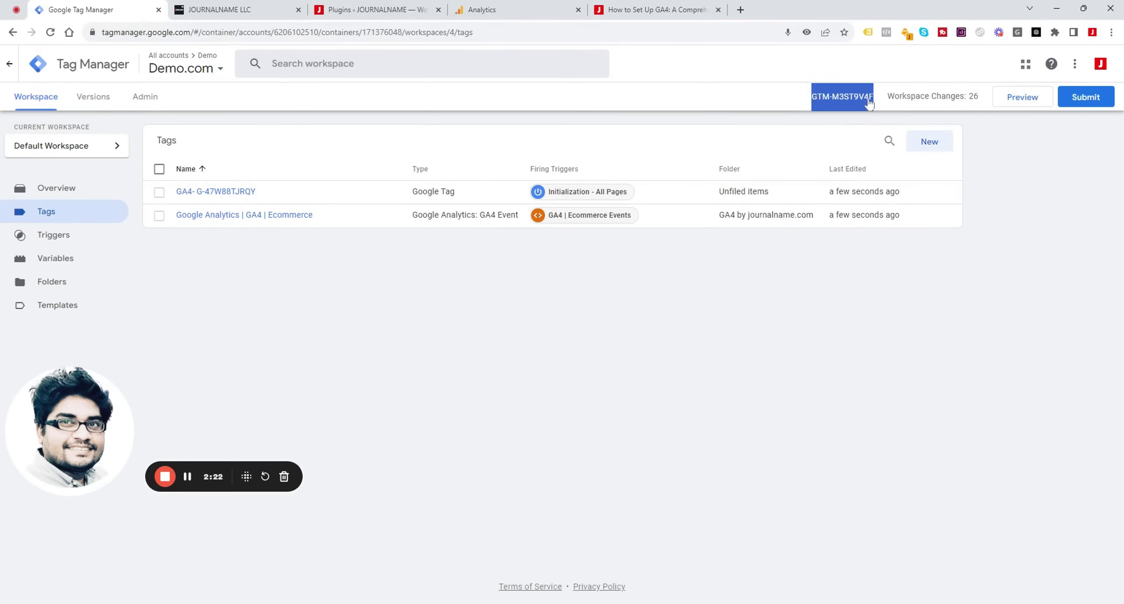
key("ctrl+c")
left_click(371, 10)
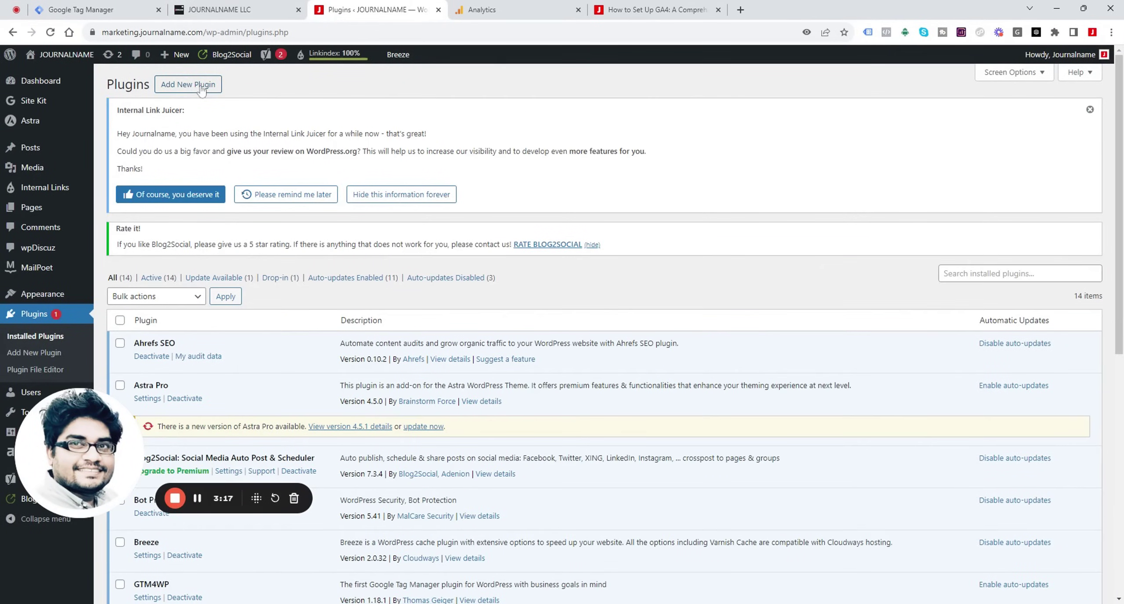
Step: Search plugins for GTM to confirm GTM4WP is active, then find it under Installed Plugins
left_click(202, 89)
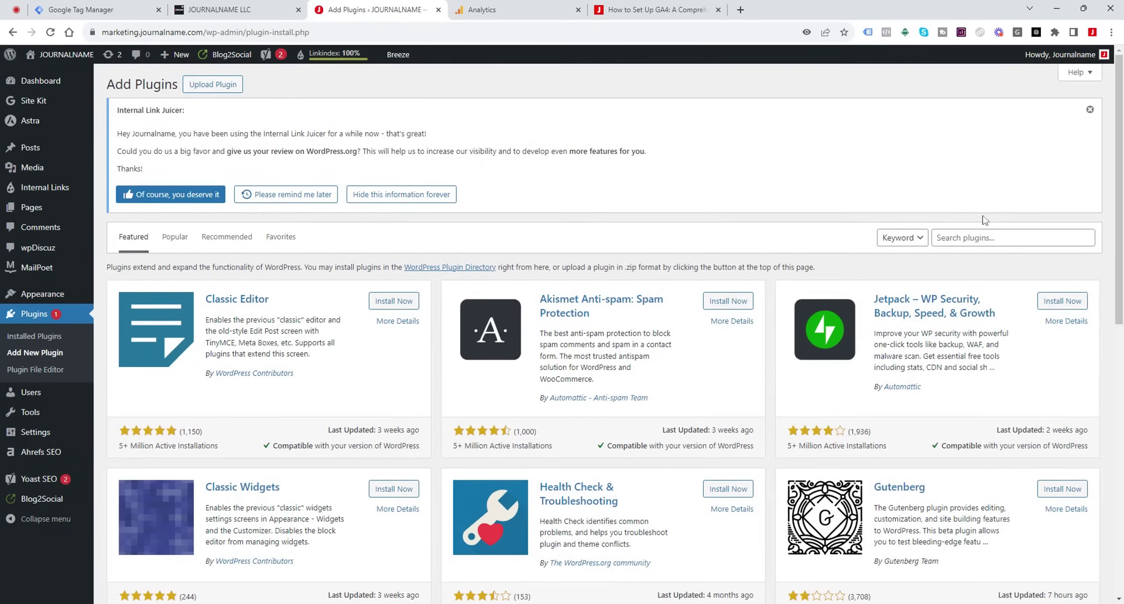
left_click(937, 237)
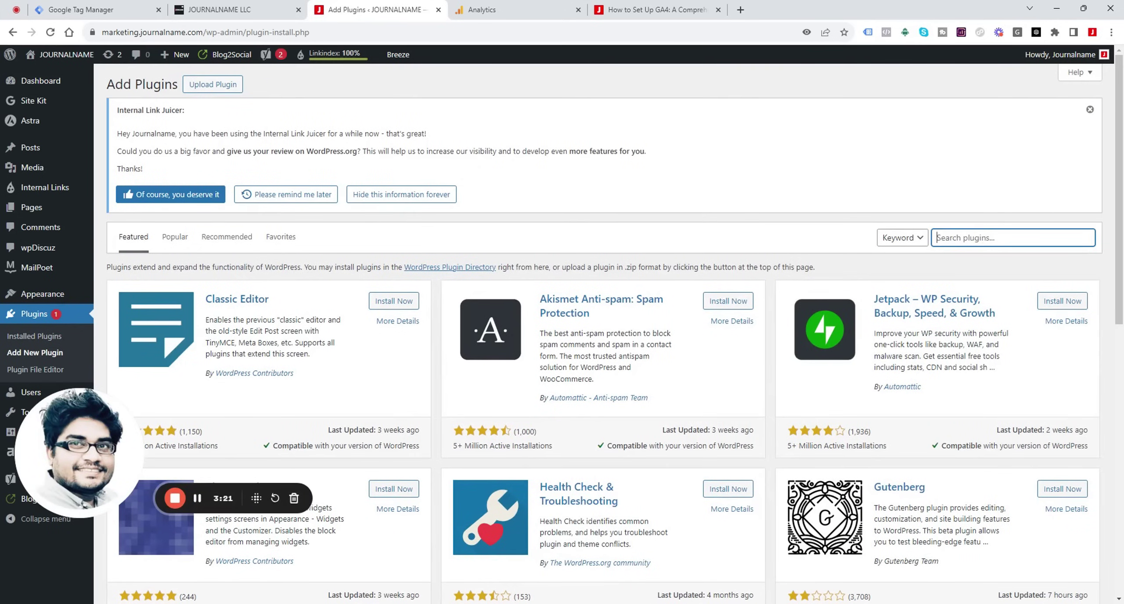
type("GTM")
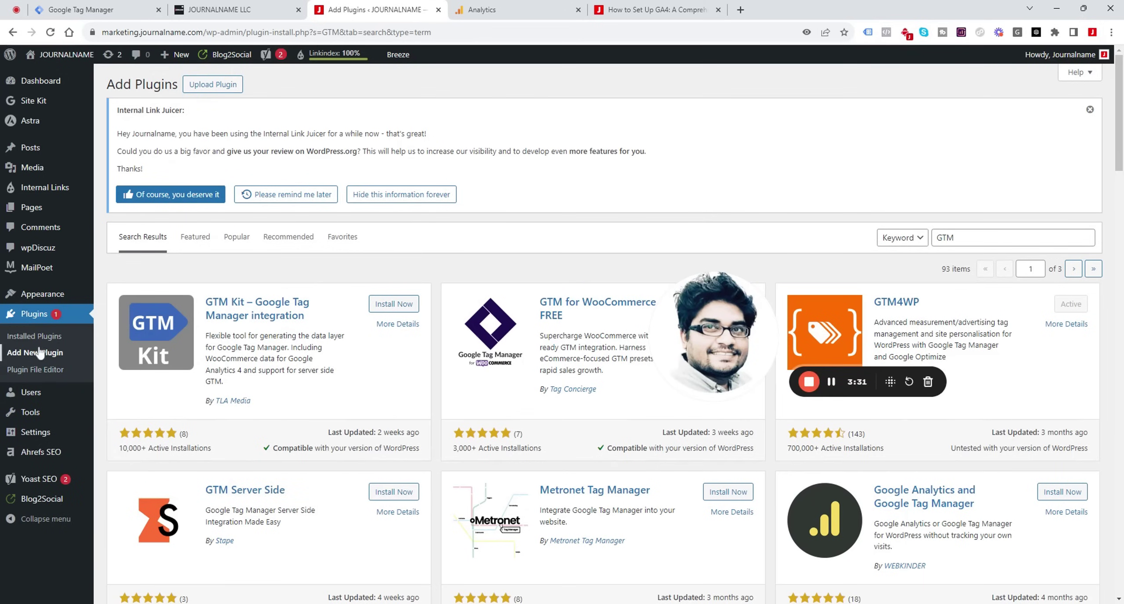
left_click(39, 322)
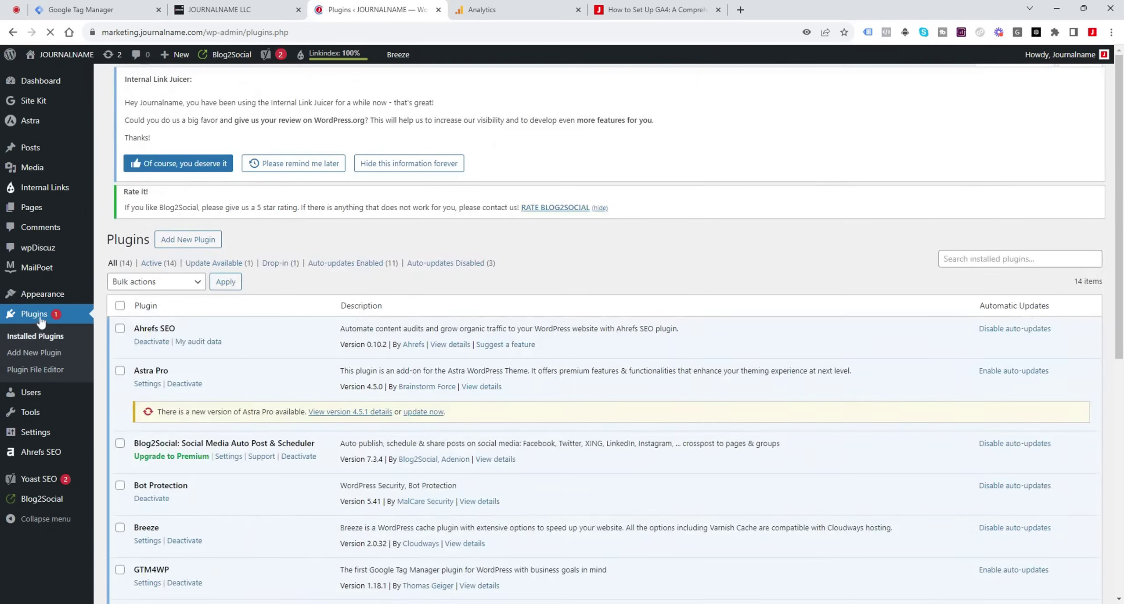
scroll(419, 333, "down", 10)
scroll(420, 336, "down", 2)
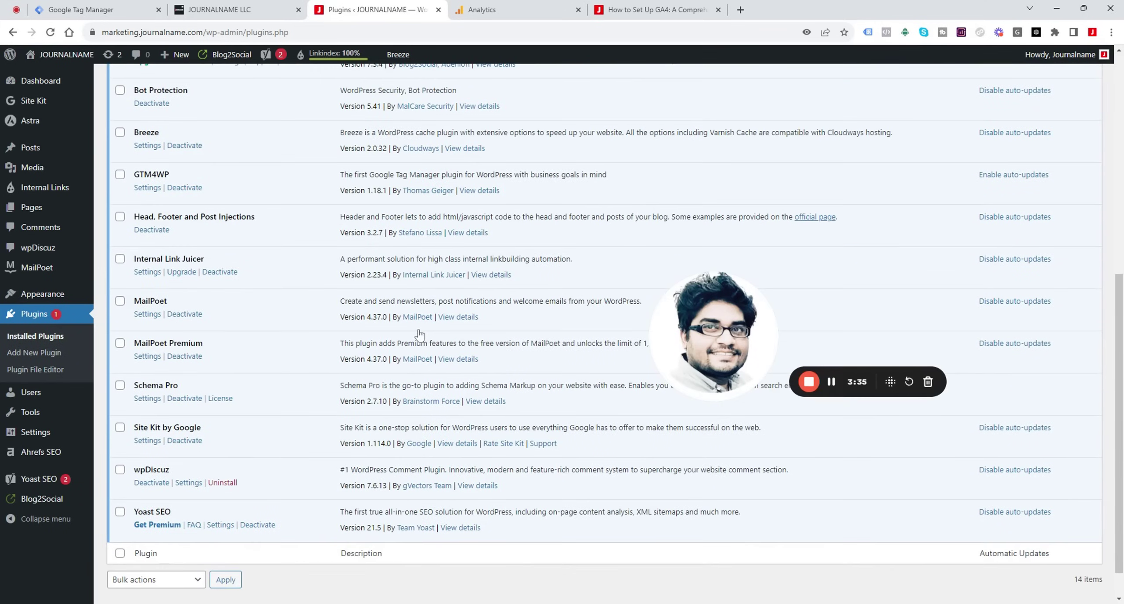
scroll(321, 313, "up", 3)
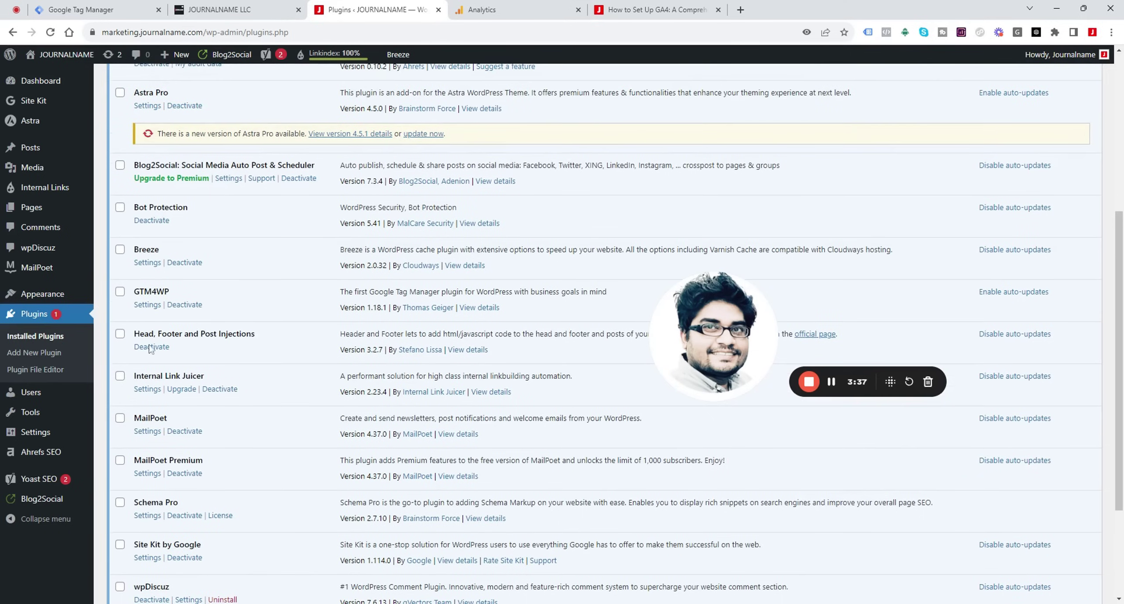
Step: Replace GTM-1234568 with GTM-M3ST9V4F in the GTM4WP settings and save
left_click(148, 305)
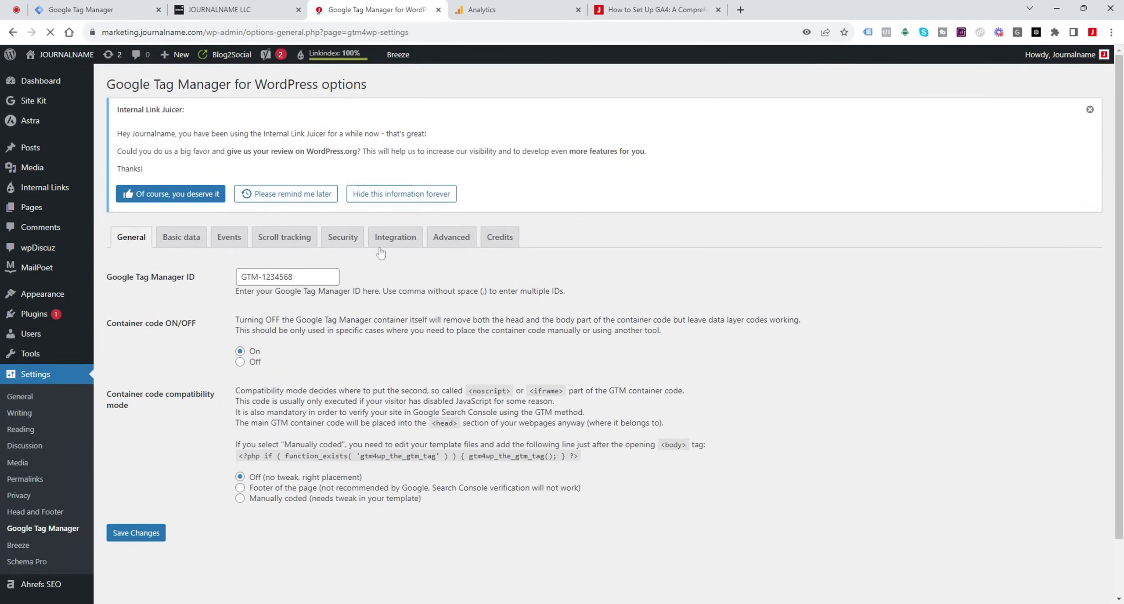
left_click(301, 277)
left_click_drag(301, 276, 240, 277)
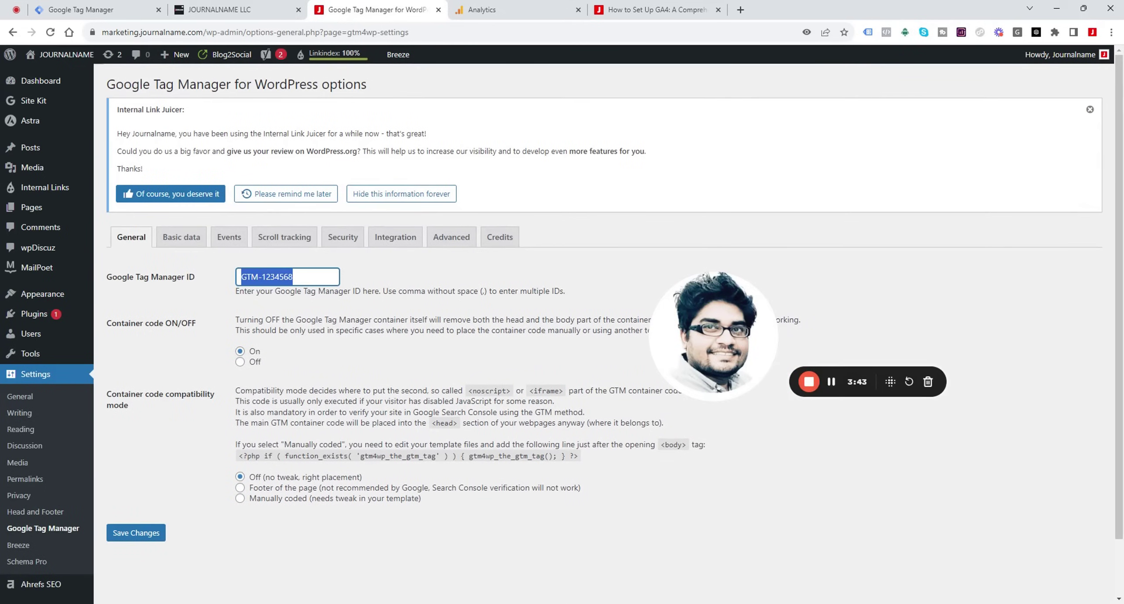
key("BackSpace")
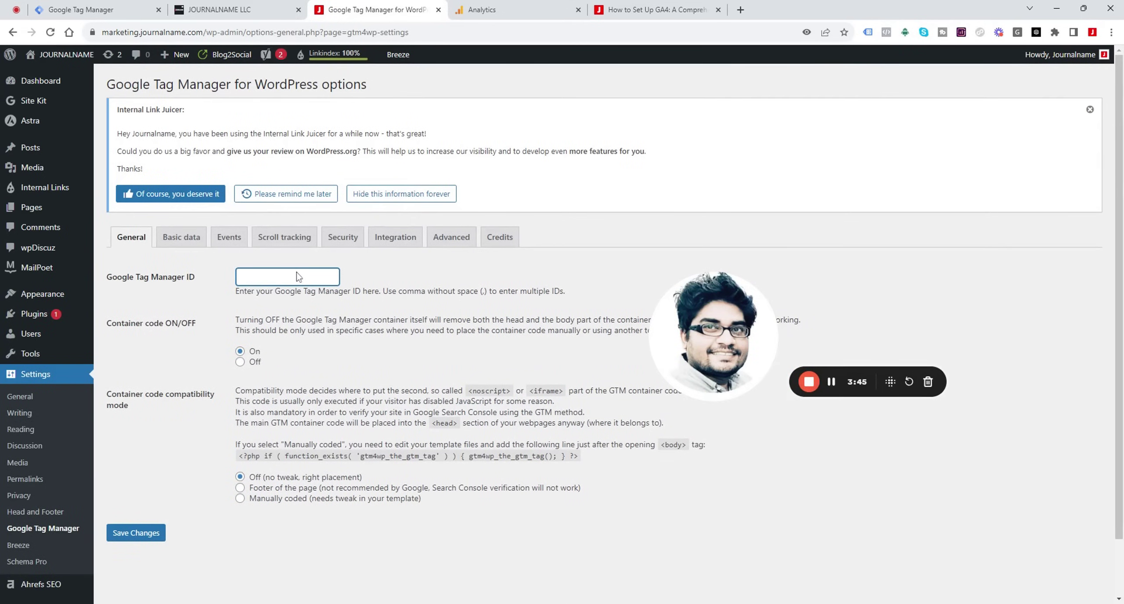
key("ctrl+v")
left_click(154, 539)
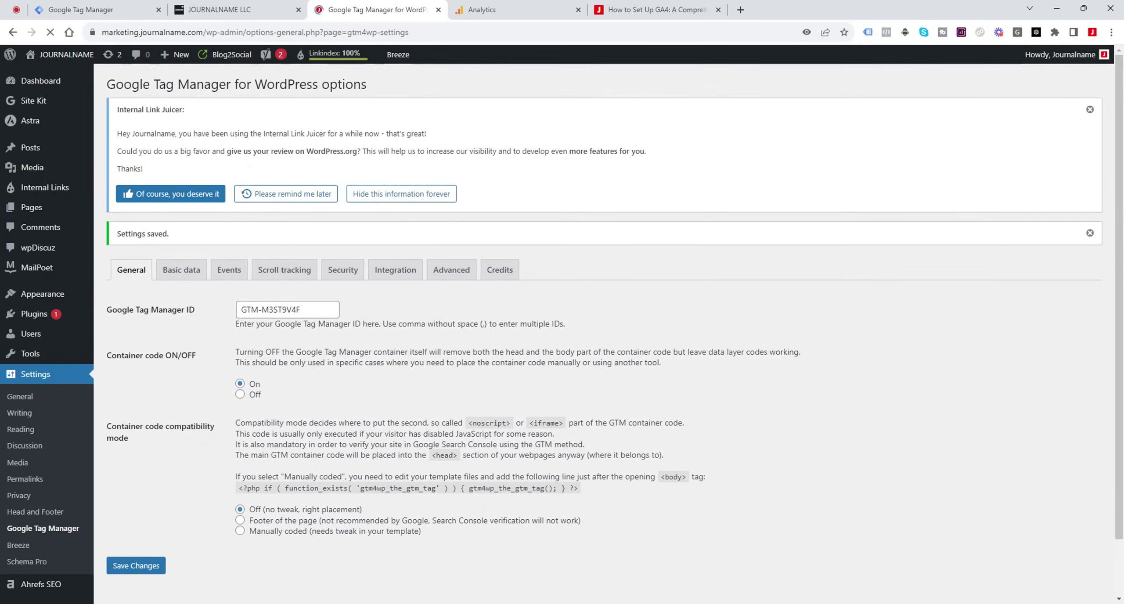
left_click(230, 271)
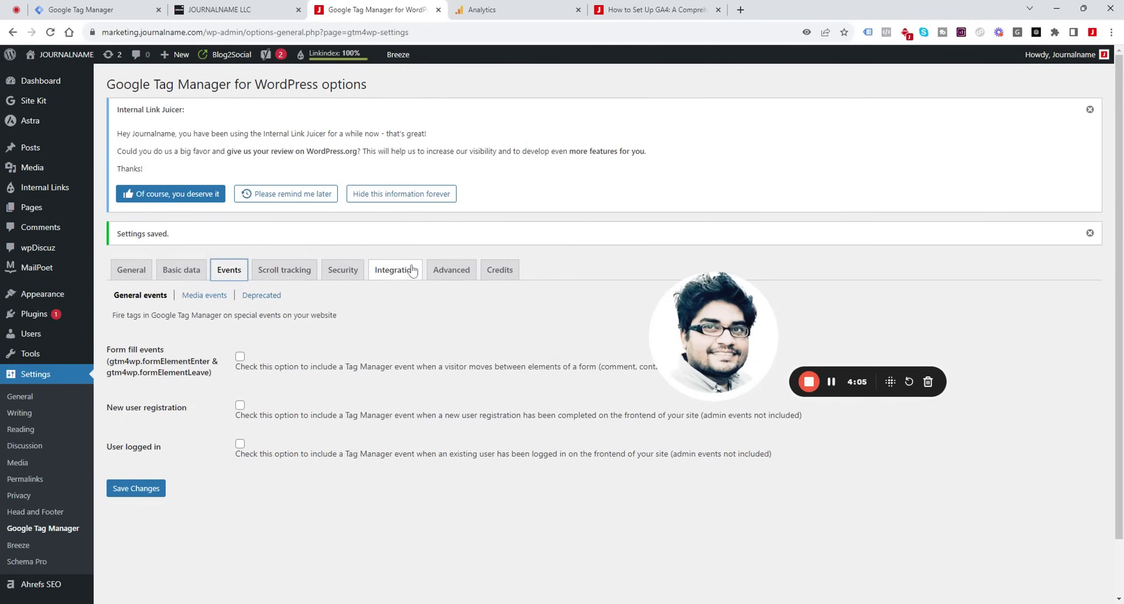
Step: Enable classic and enhanced e-commerce tracking in GTM4WP's WooCommerce integration and save
left_click(395, 273)
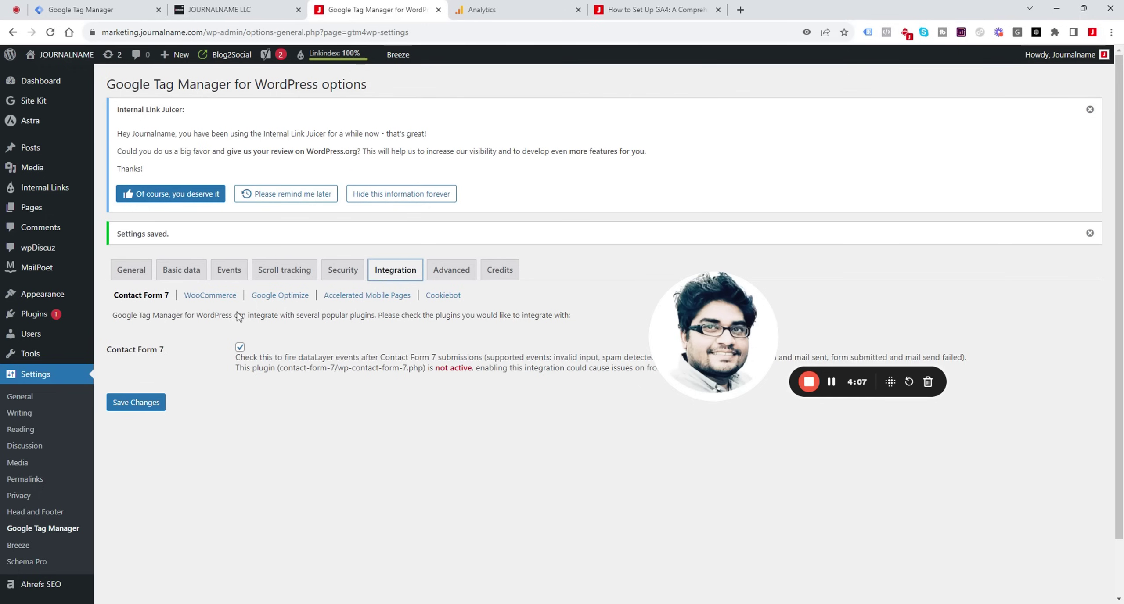
left_click(210, 296)
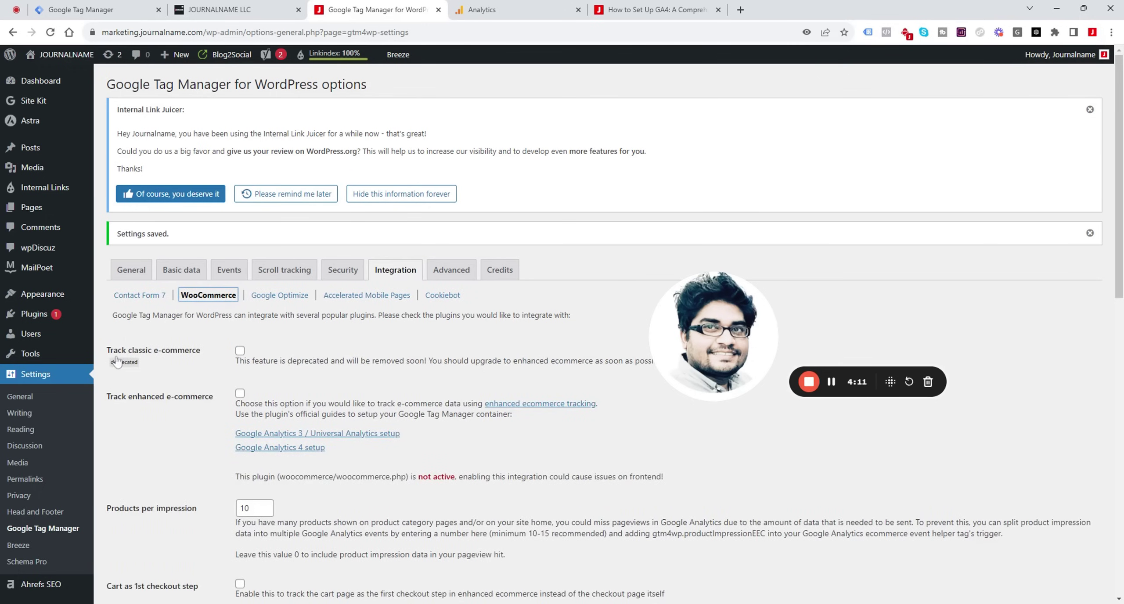
left_click(240, 351)
left_click(240, 394)
scroll(289, 340, "down", 5)
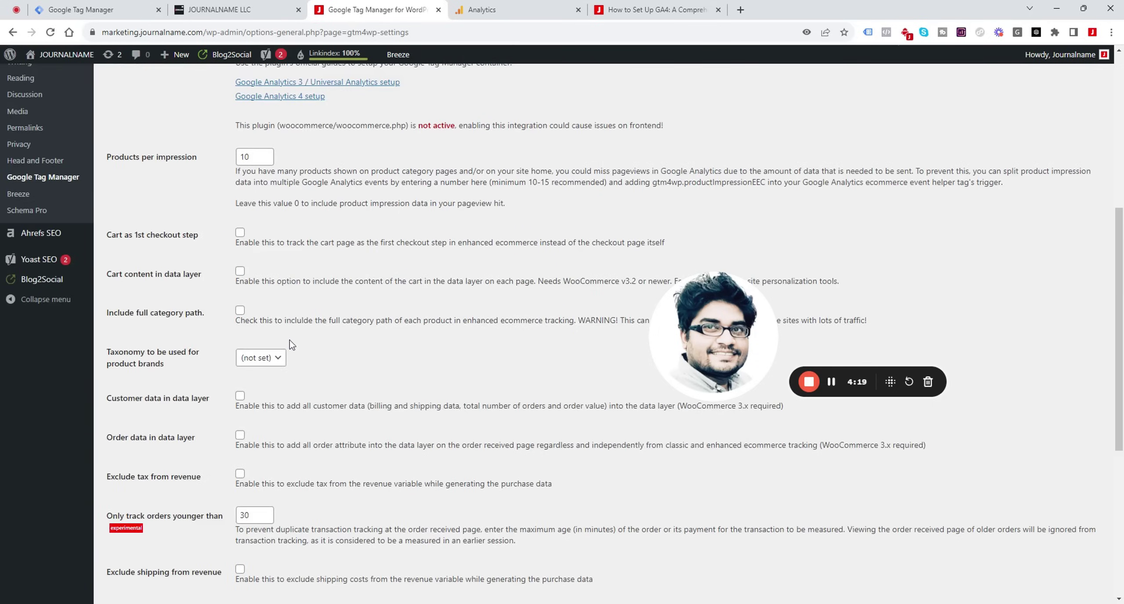
scroll(290, 339, "up", 3)
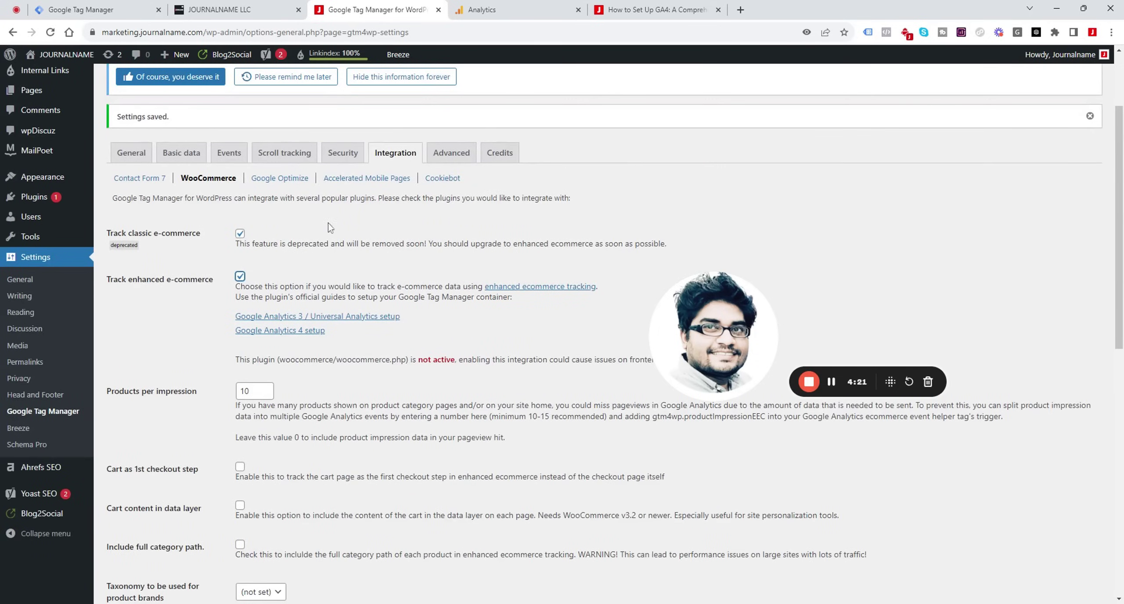
scroll(328, 223, "down", 12)
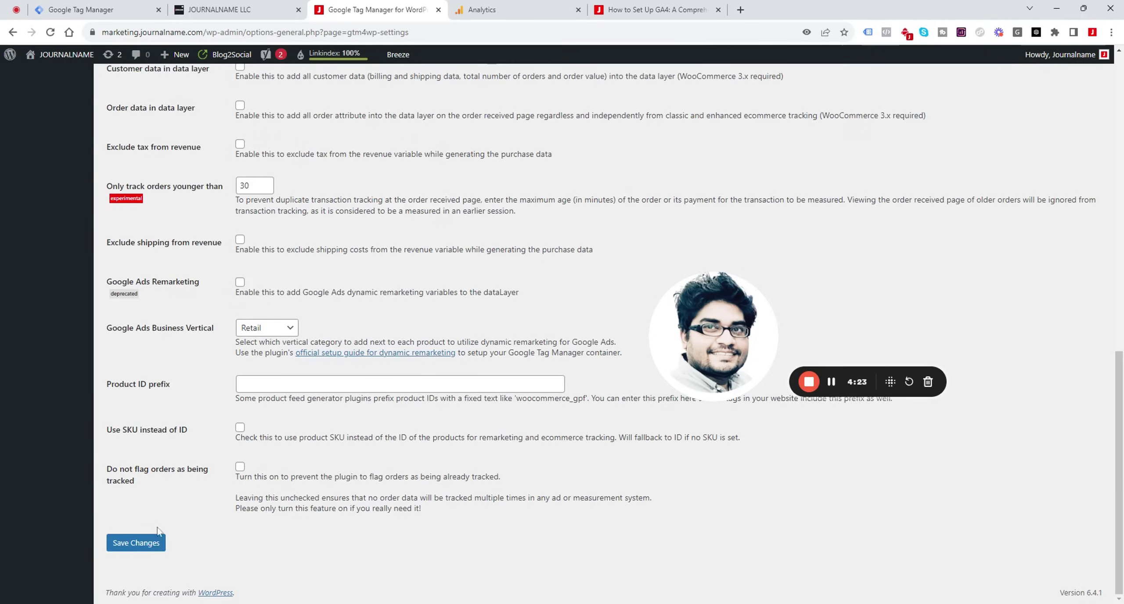
left_click(146, 542)
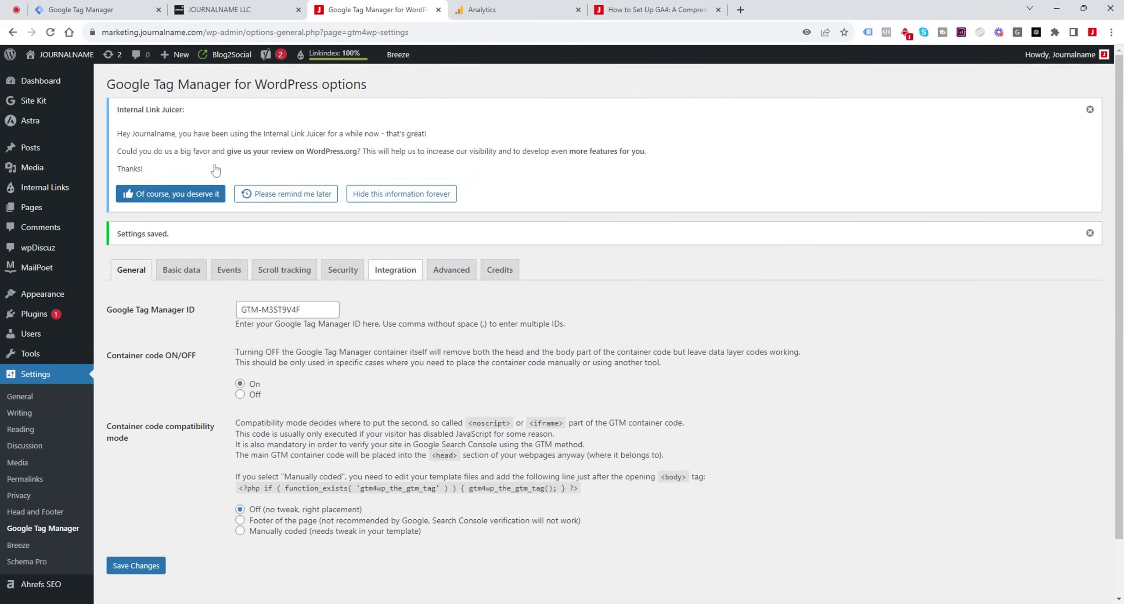
mouse_move(77, 58)
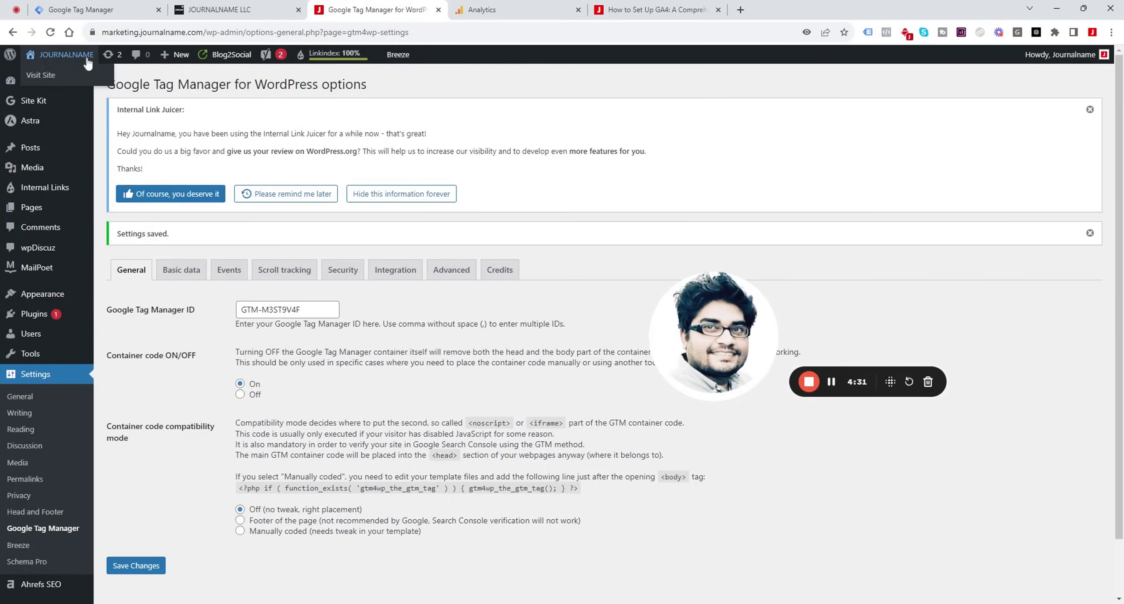
Step: Publish the Demo.com workspace as Version 4 without a version description, then close the summary
left_click(123, 6)
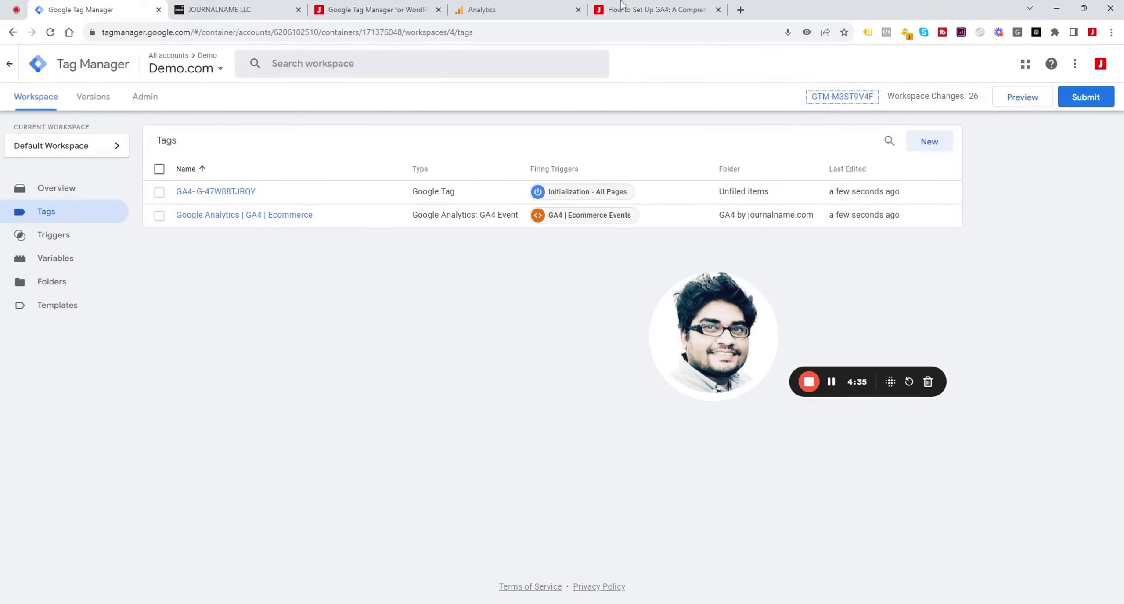
left_click(1104, 102)
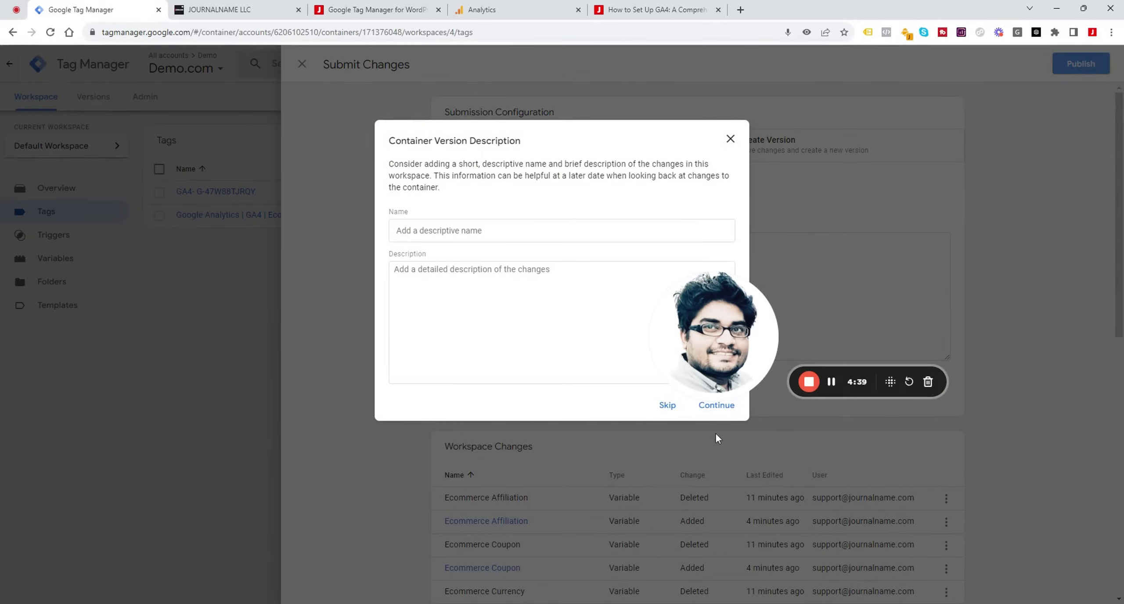
left_click(707, 404)
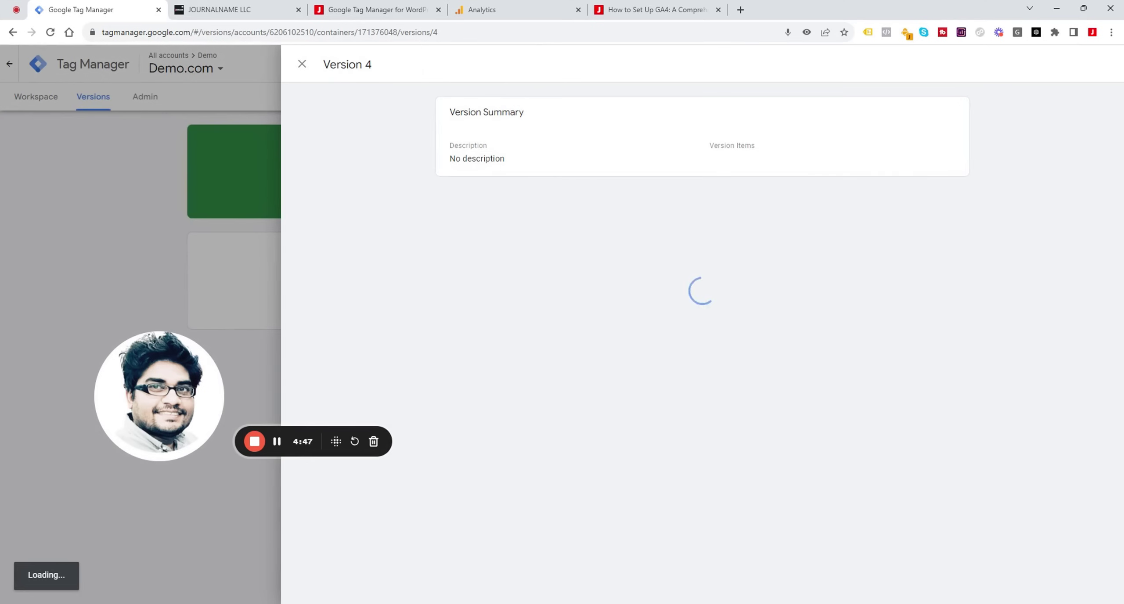
left_click(302, 64)
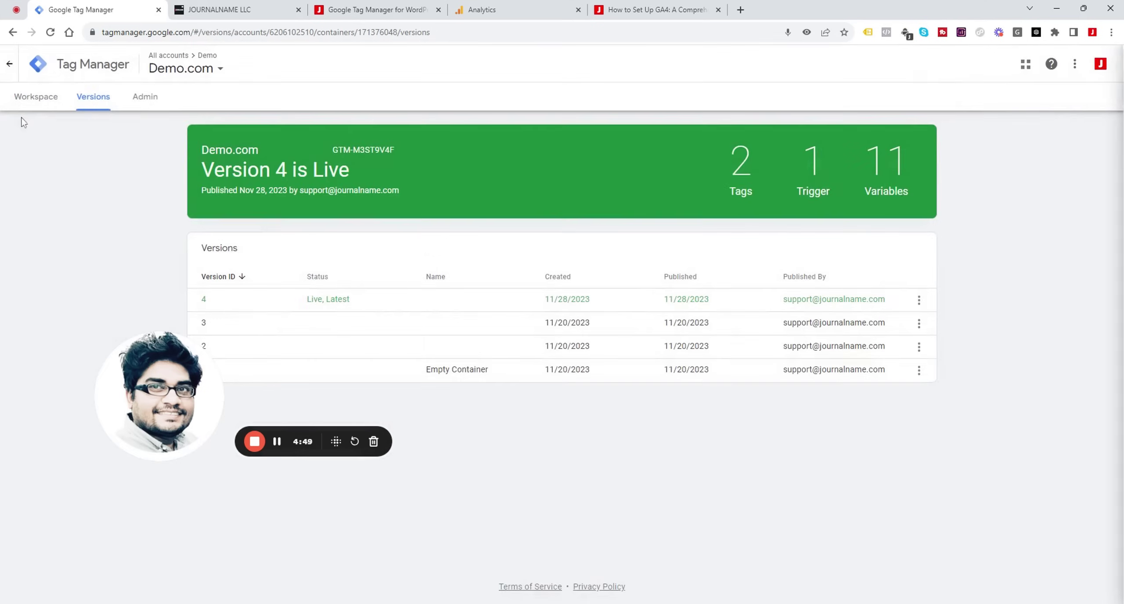
left_click(35, 96)
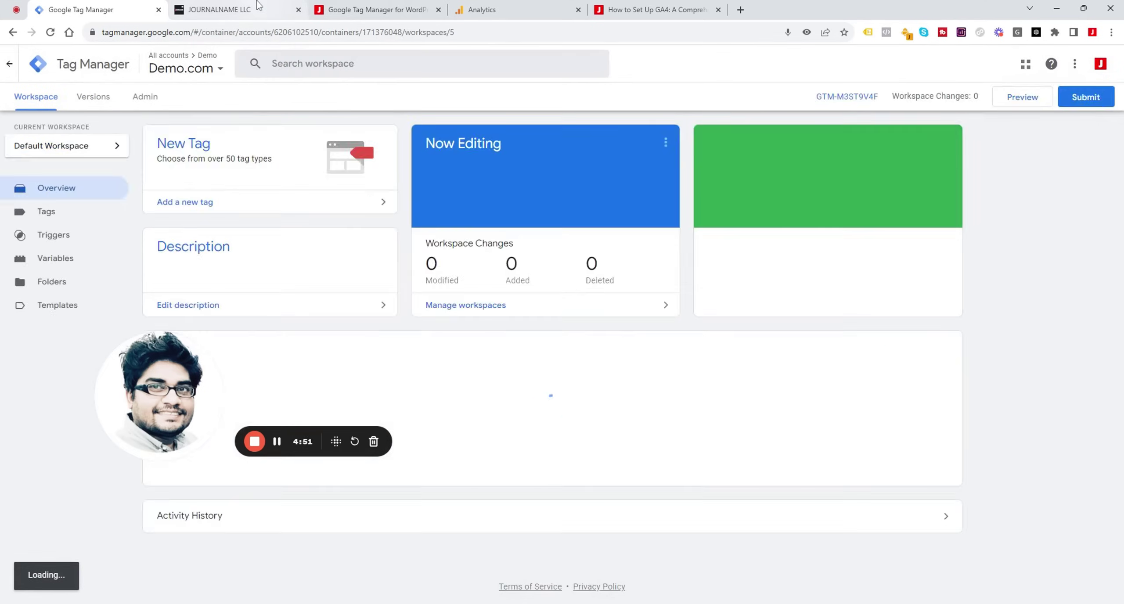
left_click(258, 6)
Step: Visit the public JOURNALNAME site, then return to the Tag Manager workspace overview
left_click(377, 10)
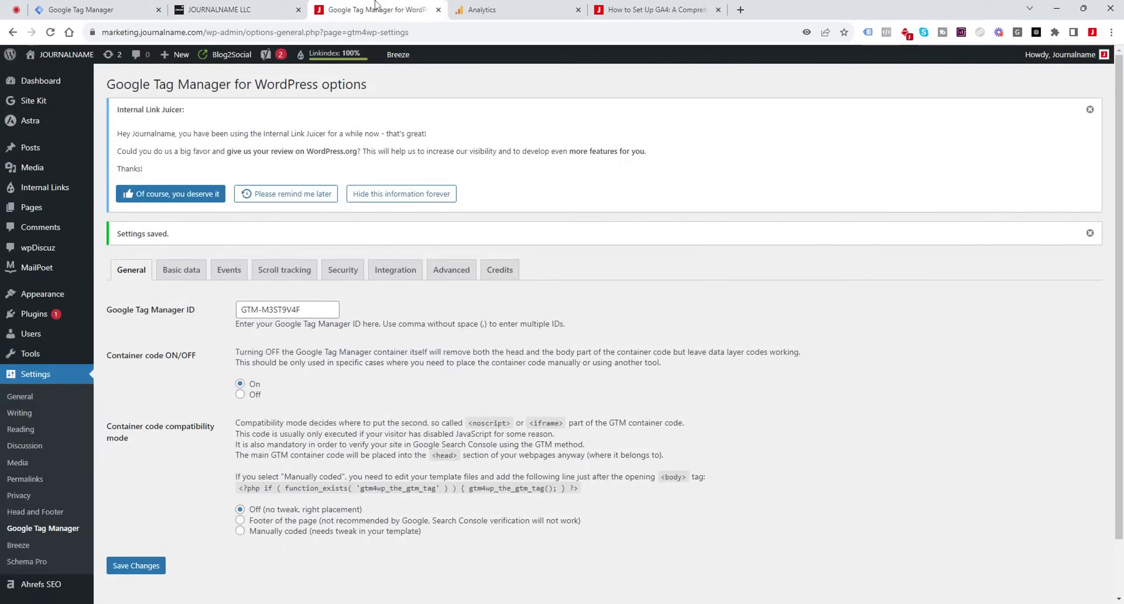
mouse_move(66, 54)
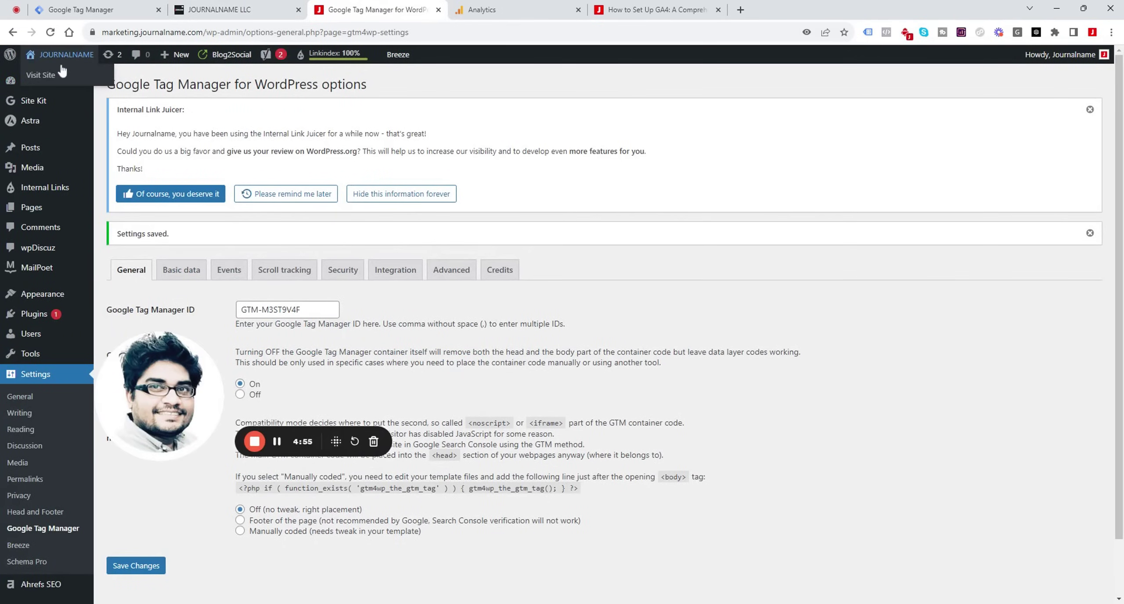
left_click(55, 75)
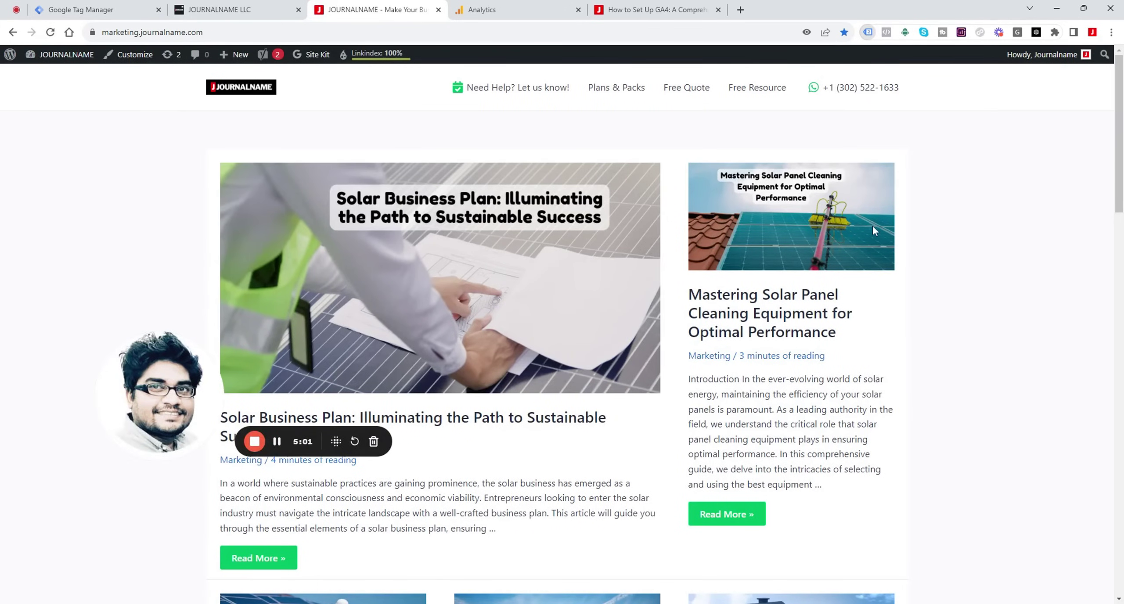
left_click(237, 10)
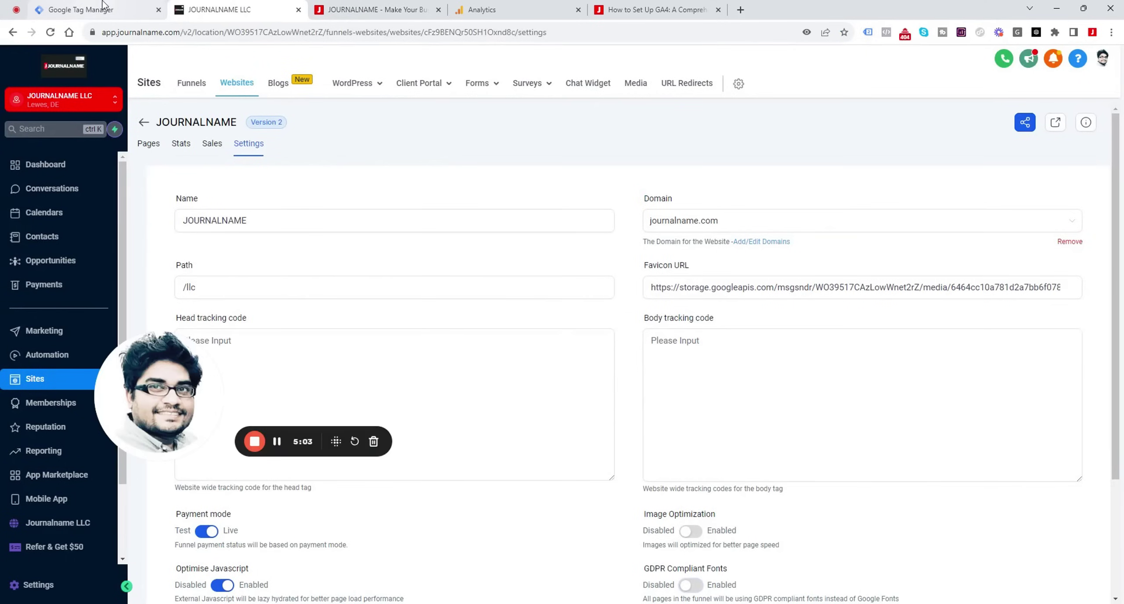
left_click(88, 9)
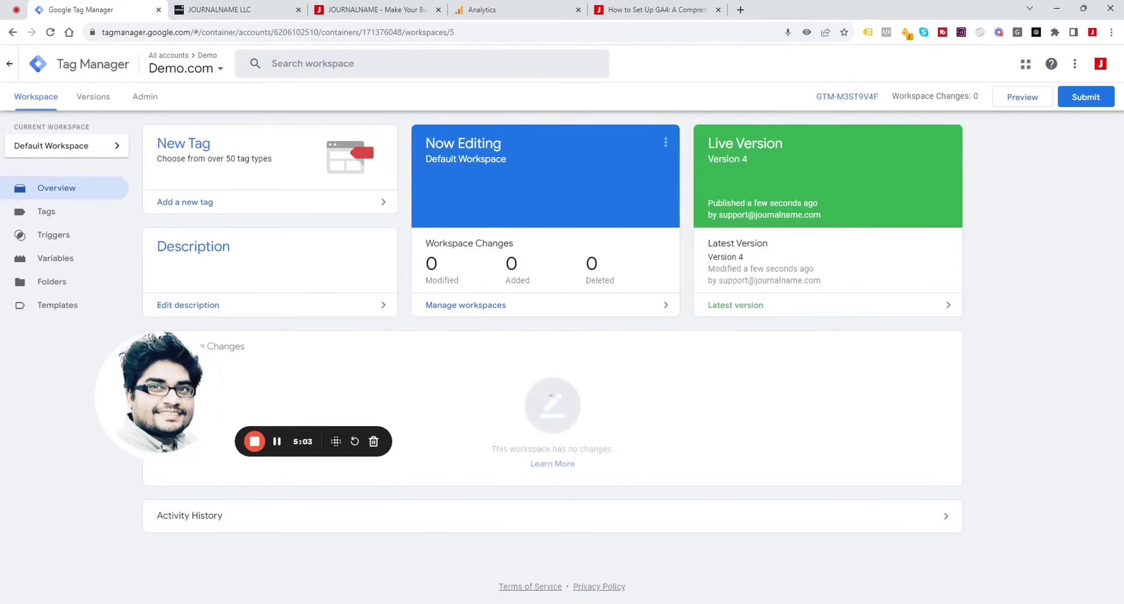
Step: Open the GTM-M3ST9V4F install code window and copy the head snippet
left_click(855, 100)
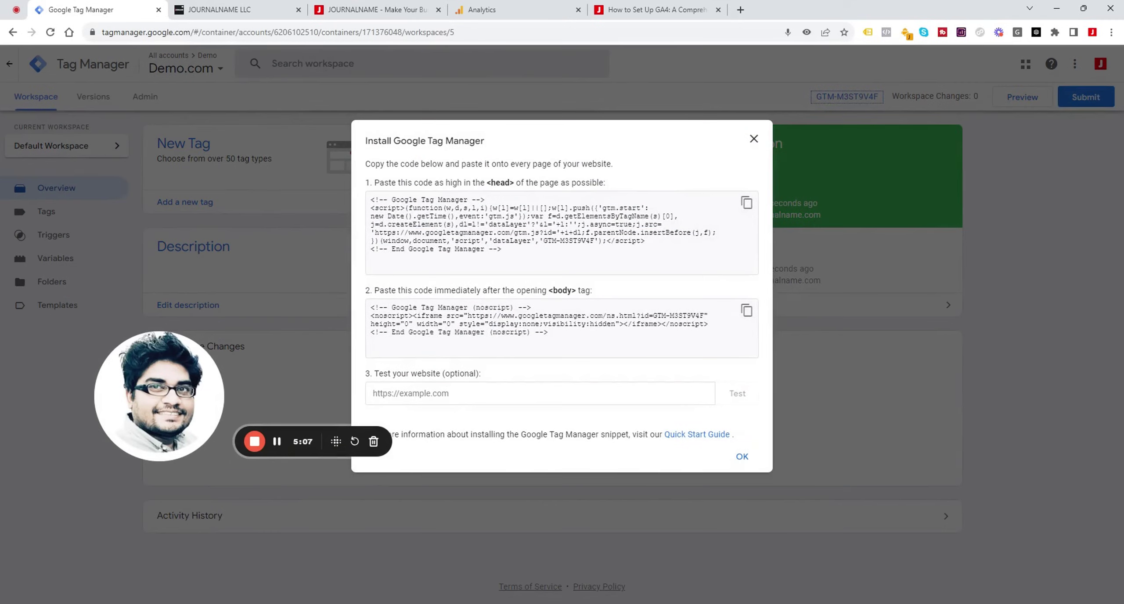
left_click_drag(168, 391, 79, 480)
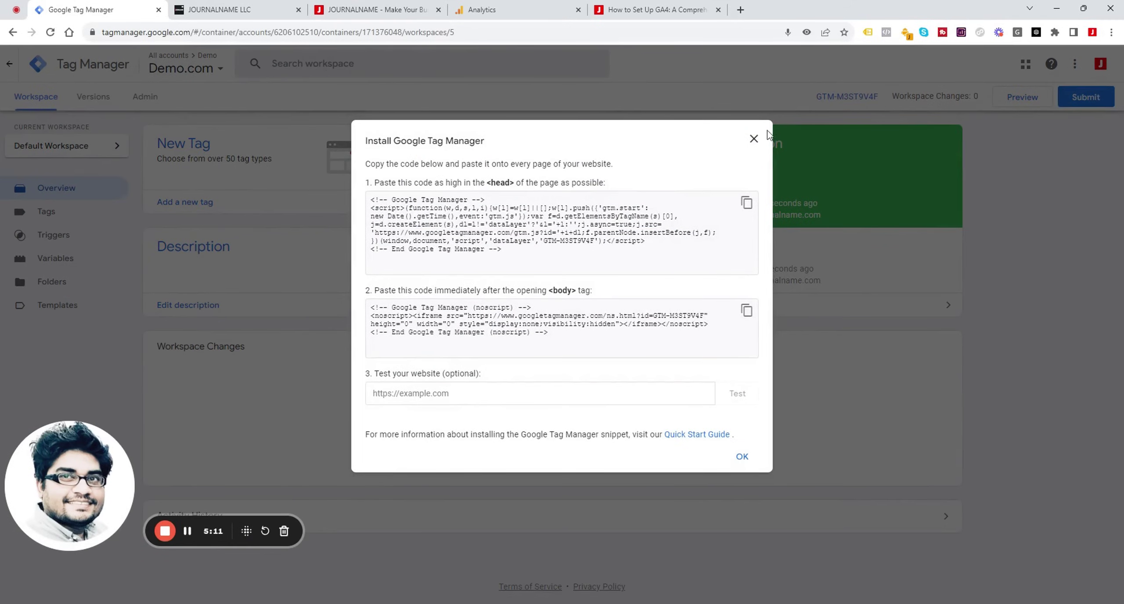
left_click(753, 139)
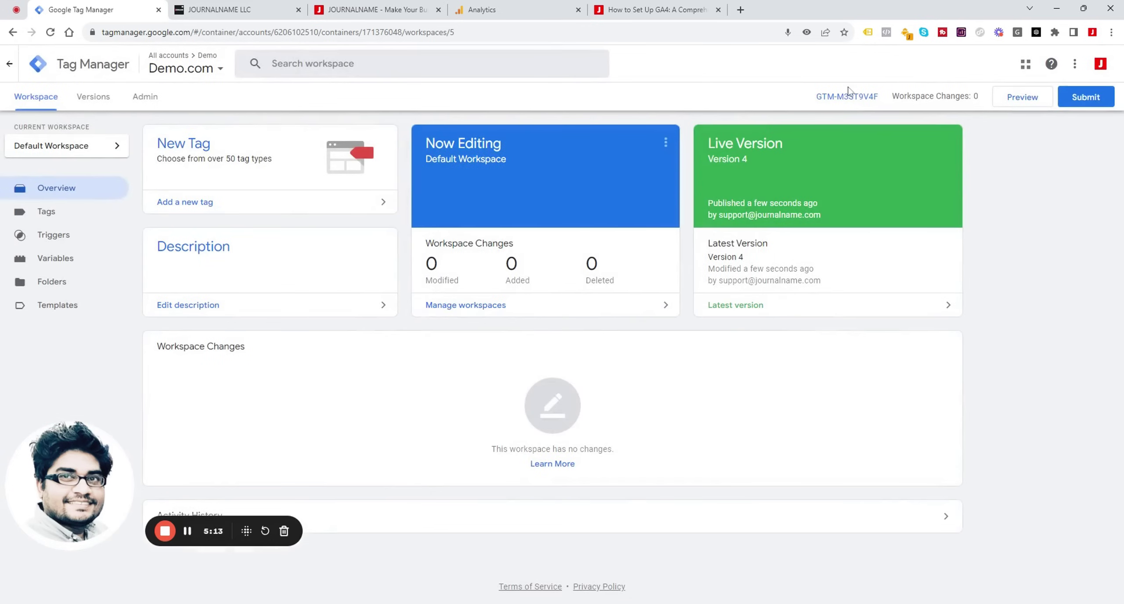
left_click(848, 93)
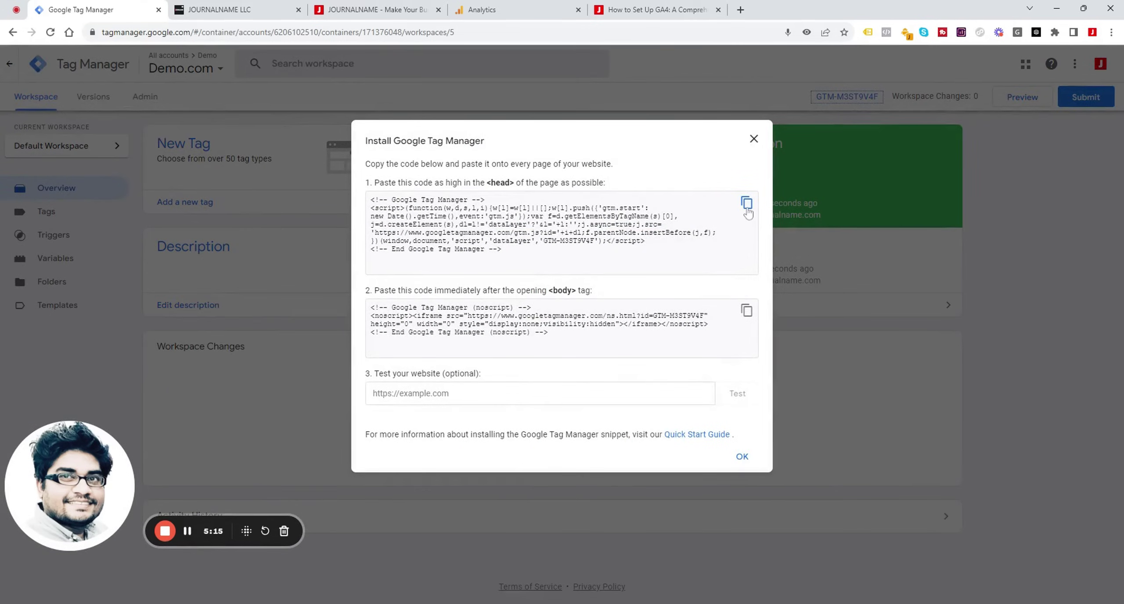
left_click(747, 209)
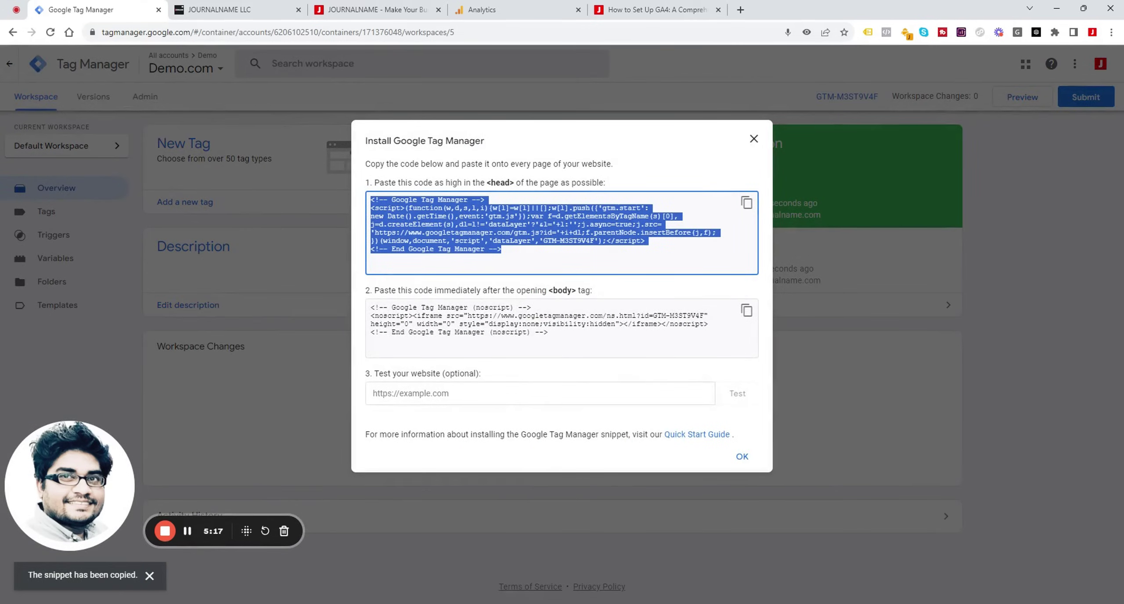
Step: Paste the GTM head snippet into the site builder's Head tracking code field
left_click(233, 10)
left_click(182, 341)
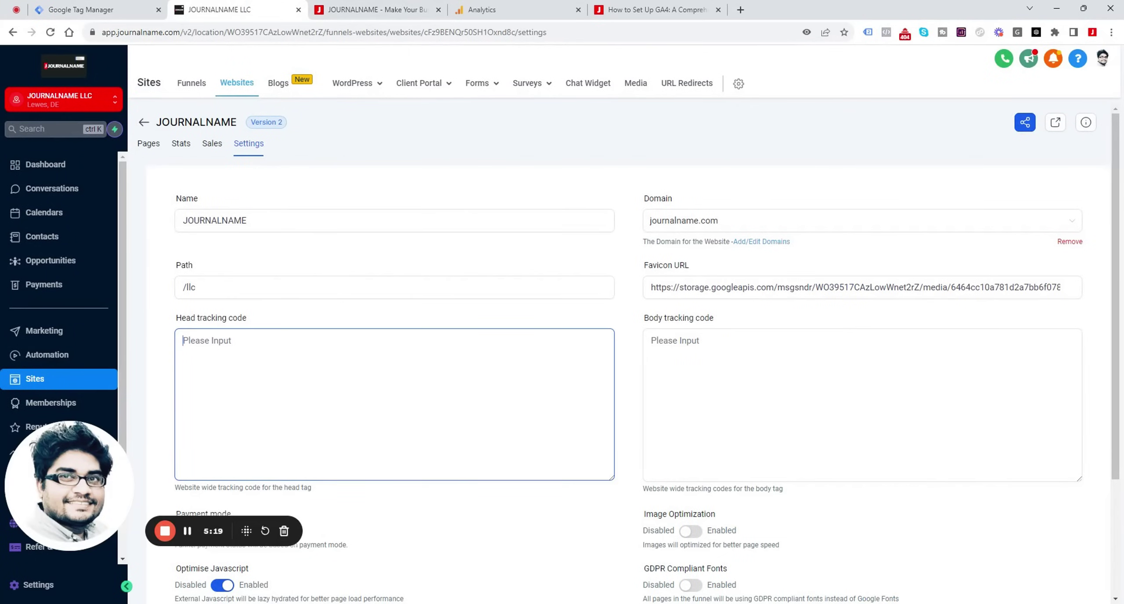
key("ctrl+v")
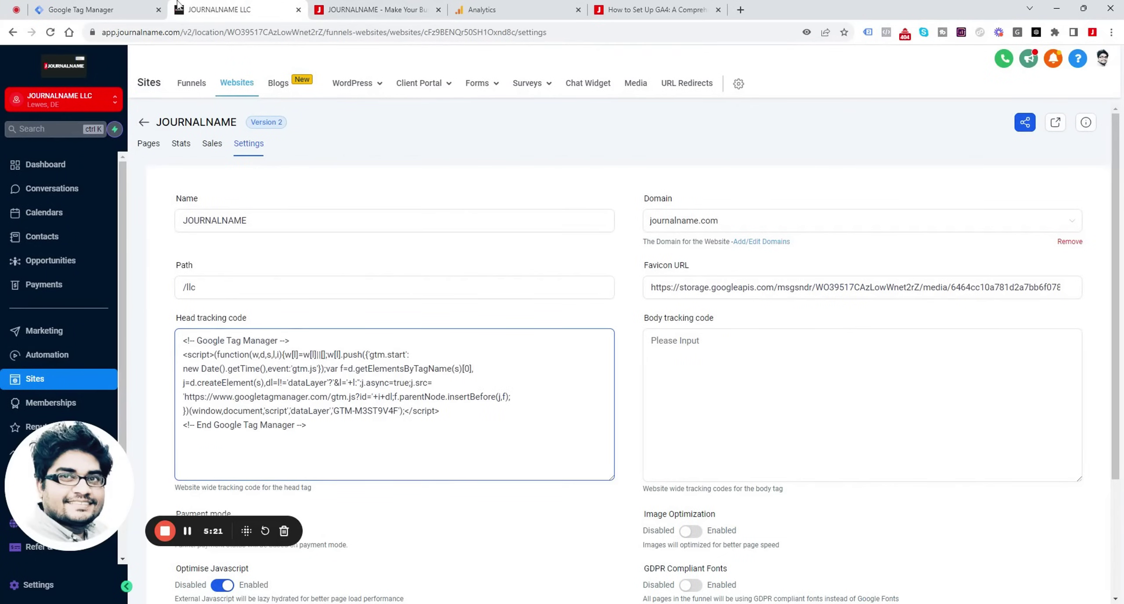
Step: Copy the GTM body snippet and paste it into the Body tracking code field
left_click(101, 10)
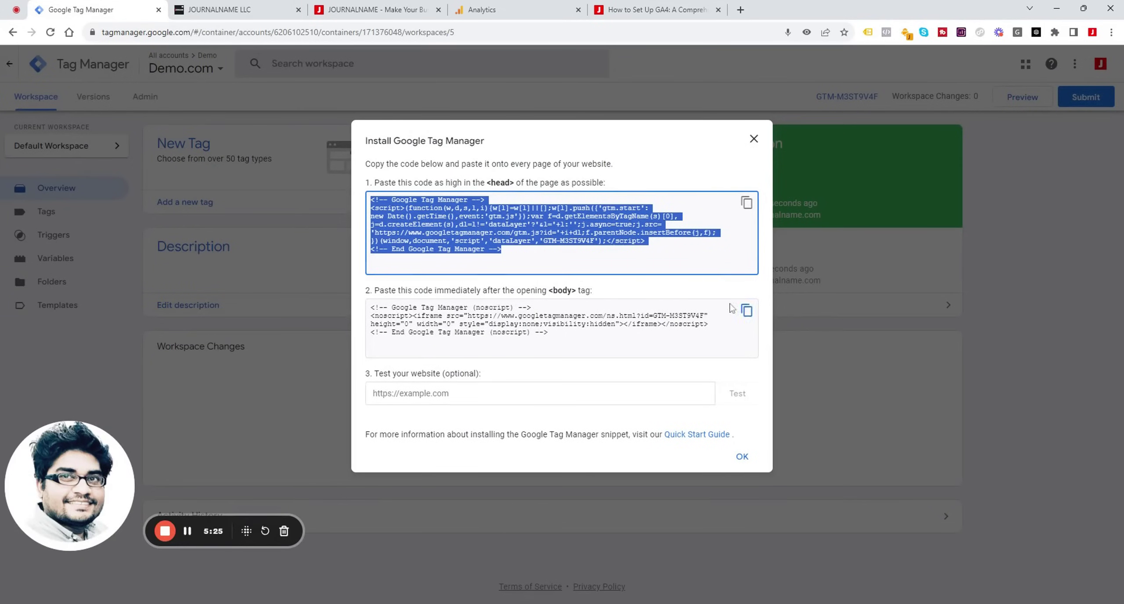
left_click(746, 311)
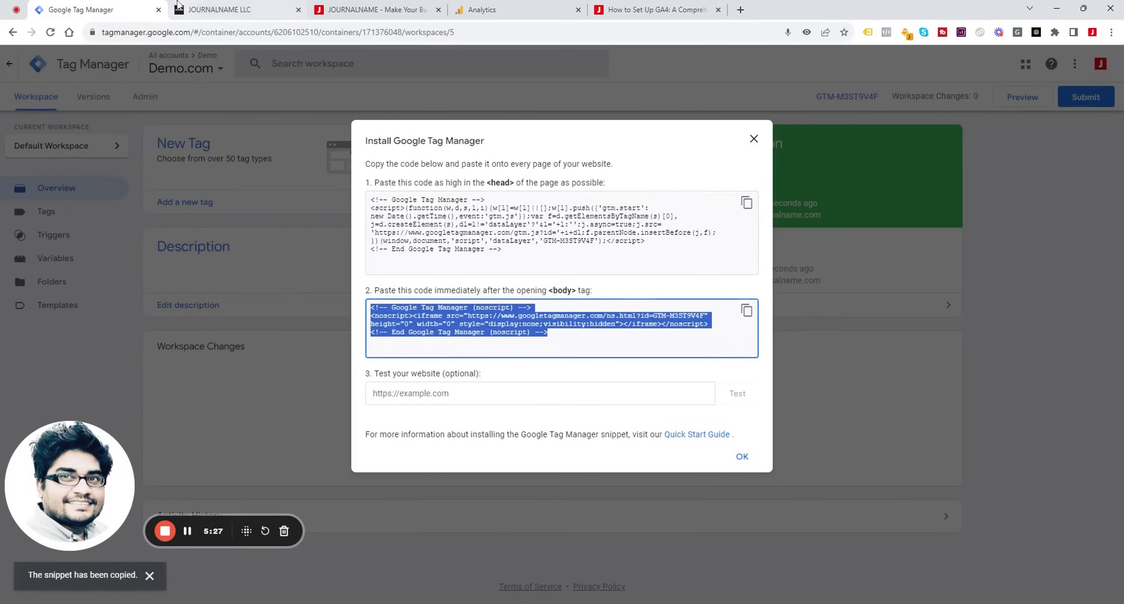
left_click(219, 9)
left_click(861, 343)
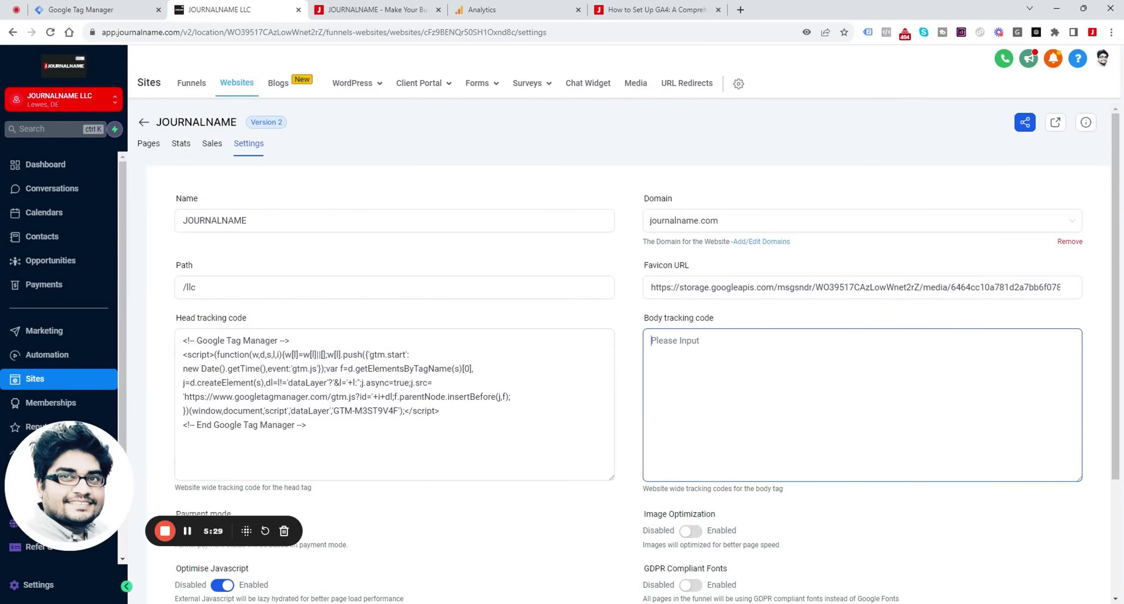
key("ctrl+v")
scroll(860, 342, "down", 3)
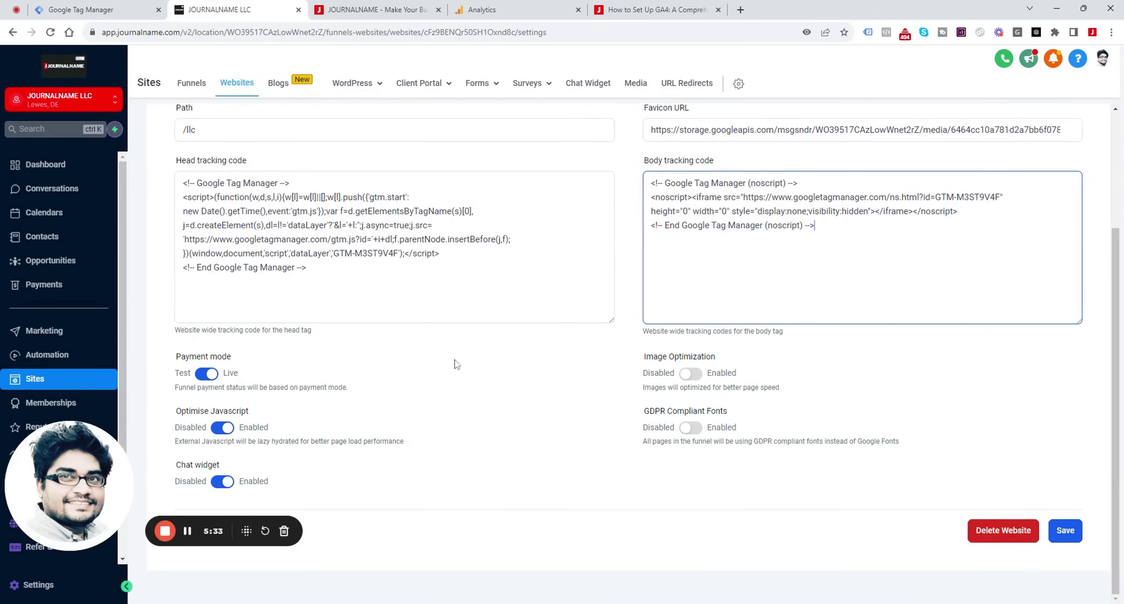
scroll(454, 364, "up", 3)
left_click(679, 6)
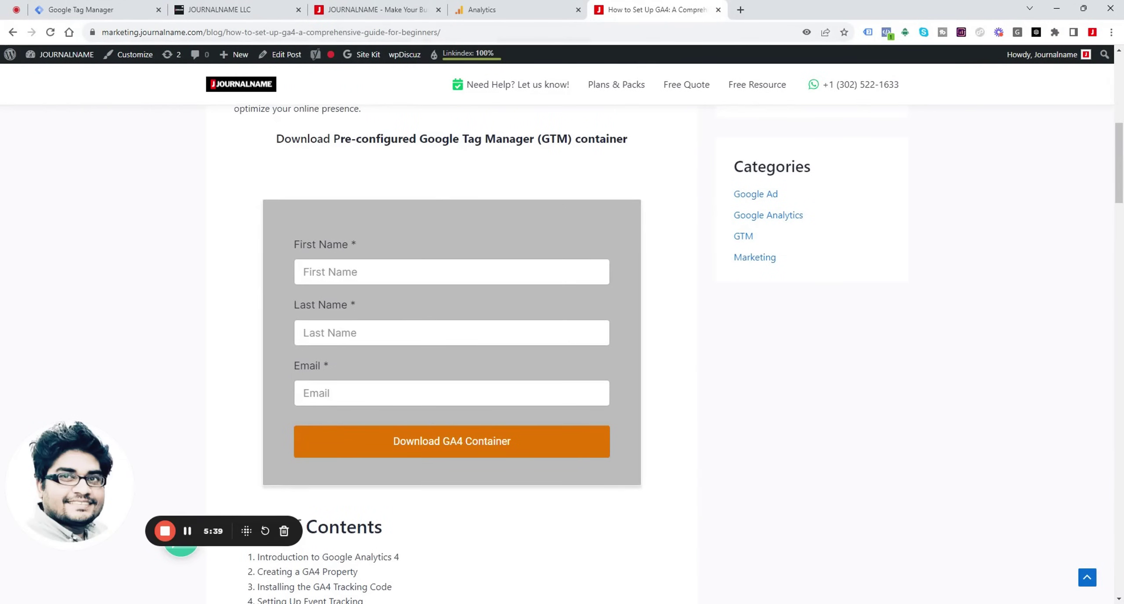
scroll(253, 336, "up", 2)
scroll(253, 336, "down", 4)
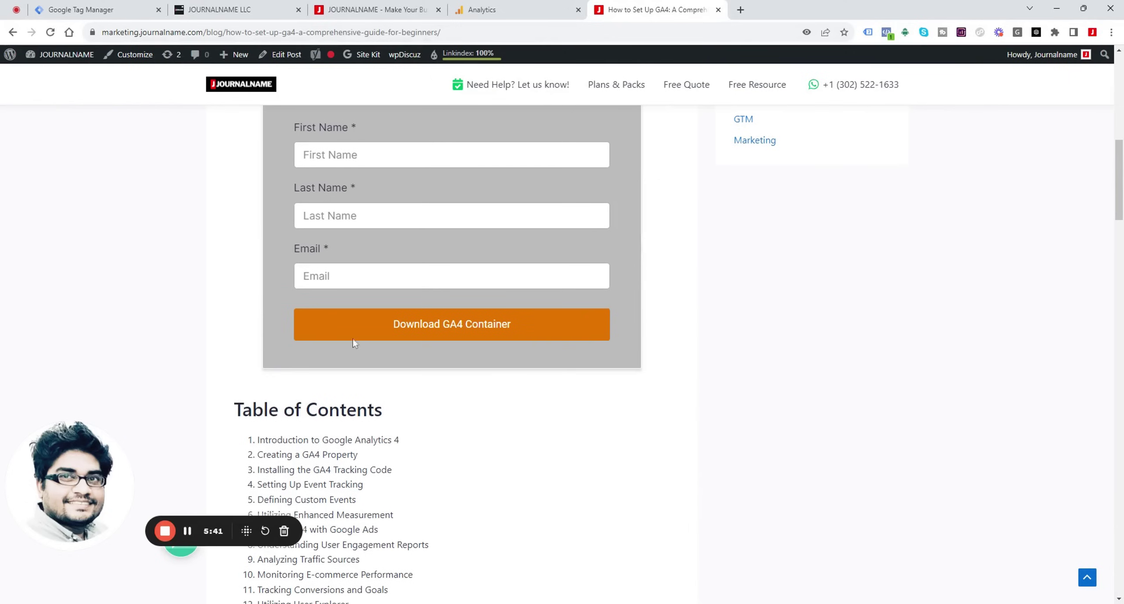
scroll(614, 394, "up", 4)
scroll(618, 386, "down", 4)
scroll(401, 229, "up", 2)
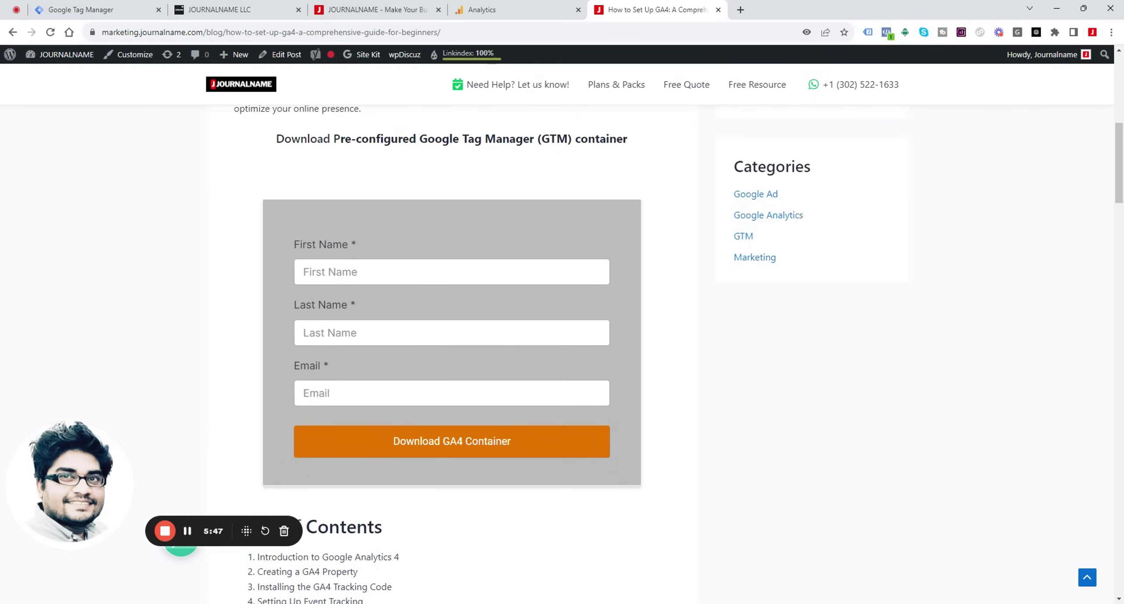
Step: Close the Install Google Tag Manager dialog in the Tag Manager tab
left_click(97, 6)
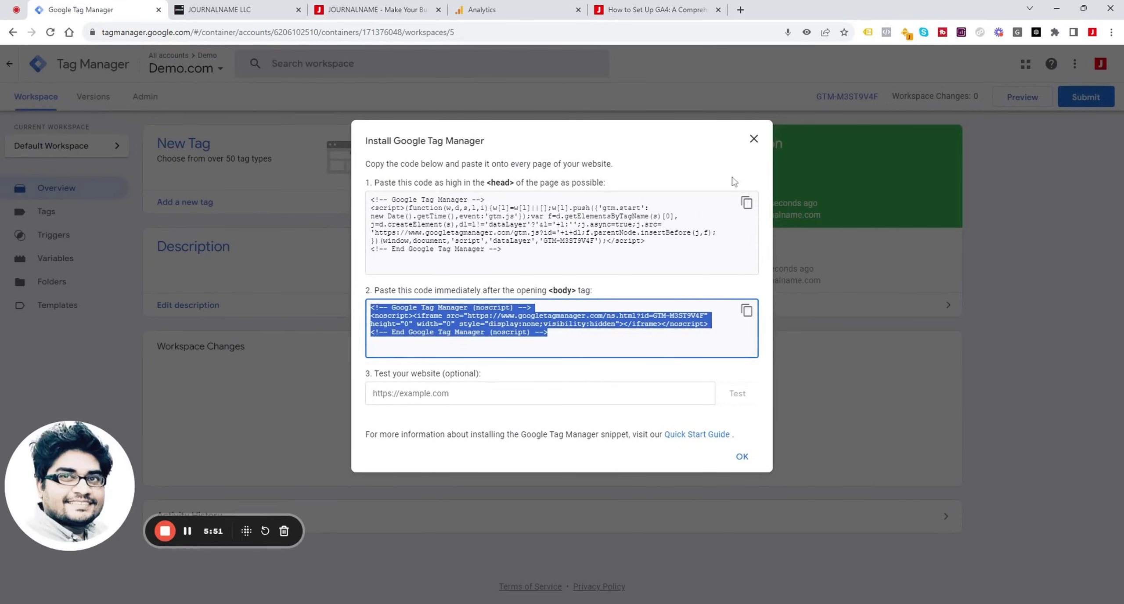
left_click(753, 139)
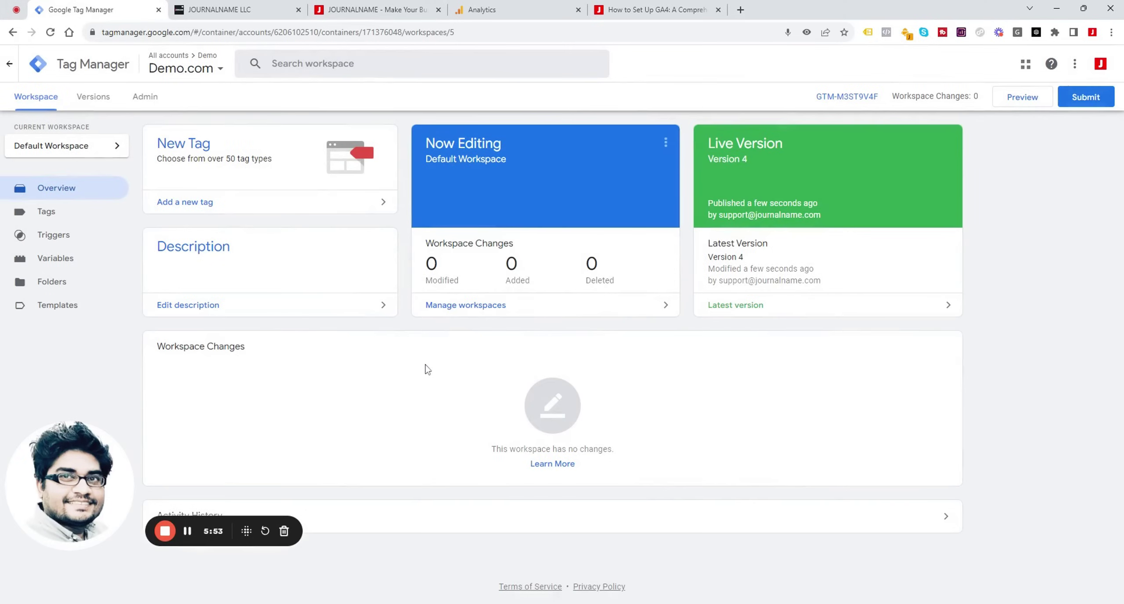